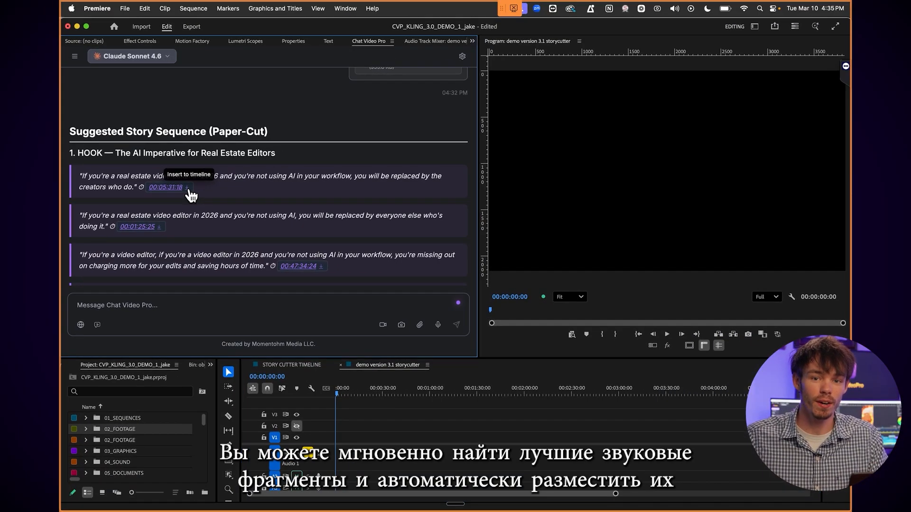
Step: Insert the 00:05:31:18 soundbite from the suggested story sequence into the demo version 3.1 storycutter timeline
{"action": "left_click", "coordinate": [187, 187]}
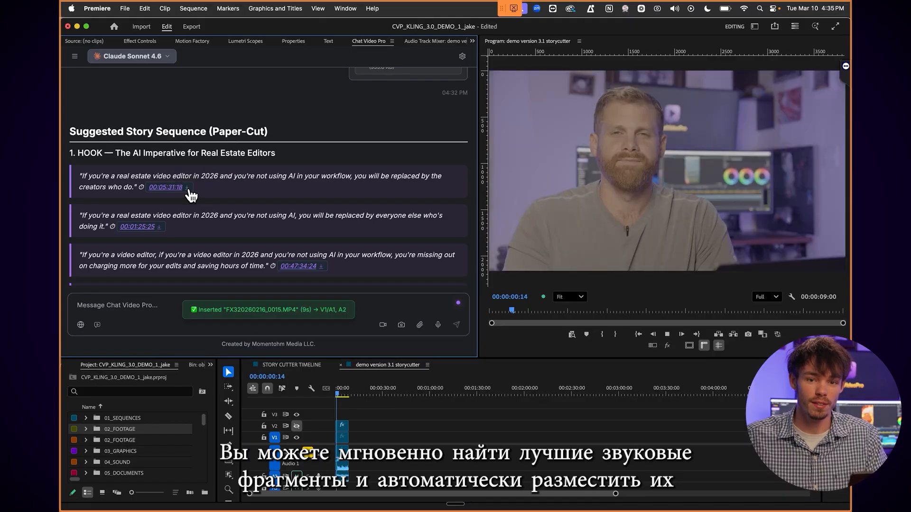
{"action": "left_click", "coordinate": [521, 471]}
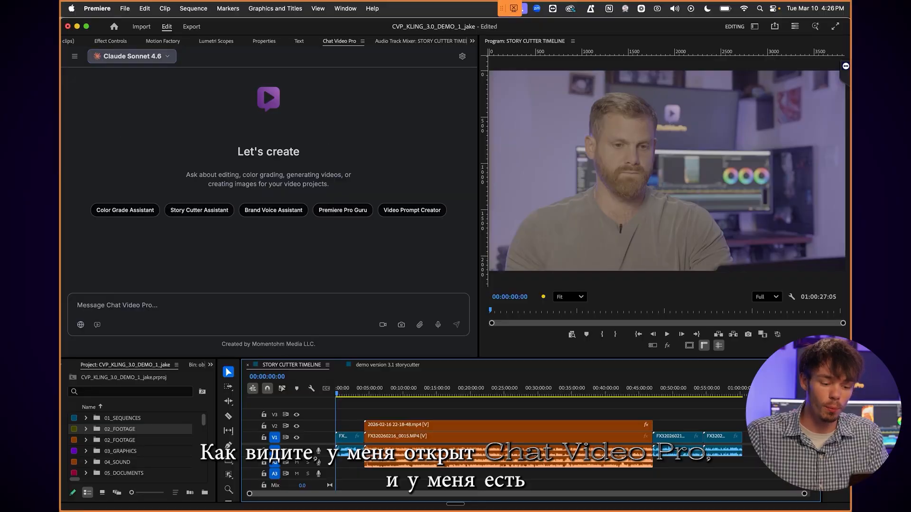
Step: Scrub through the STORY CUTTER TIMELINE sequence, toggling V2 visibility to compare the talking-head footage with the screen recording
{"action": "left_click_drag", "start_coordinate": [350, 397], "coordinate": [293, 399]}
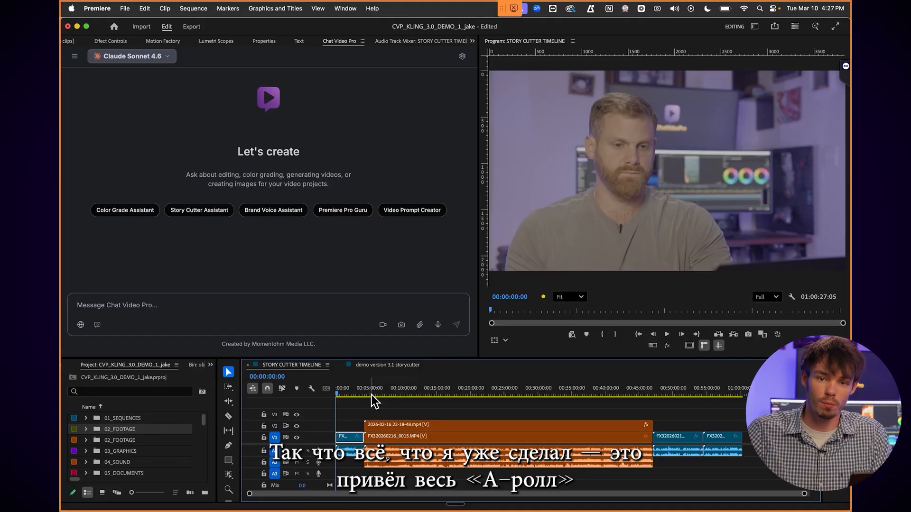
{"action": "left_click_drag", "start_coordinate": [346, 386], "coordinate": [400, 386]}
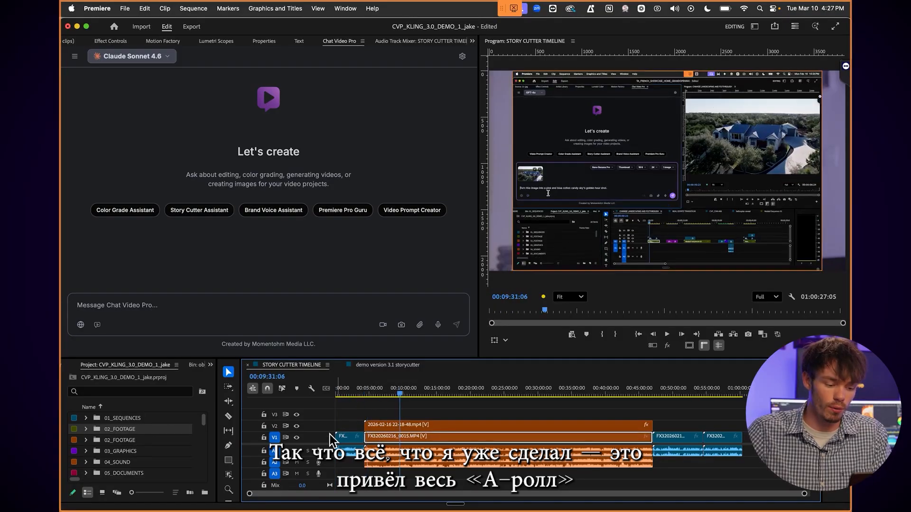
{"action": "left_click", "coordinate": [297, 426]}
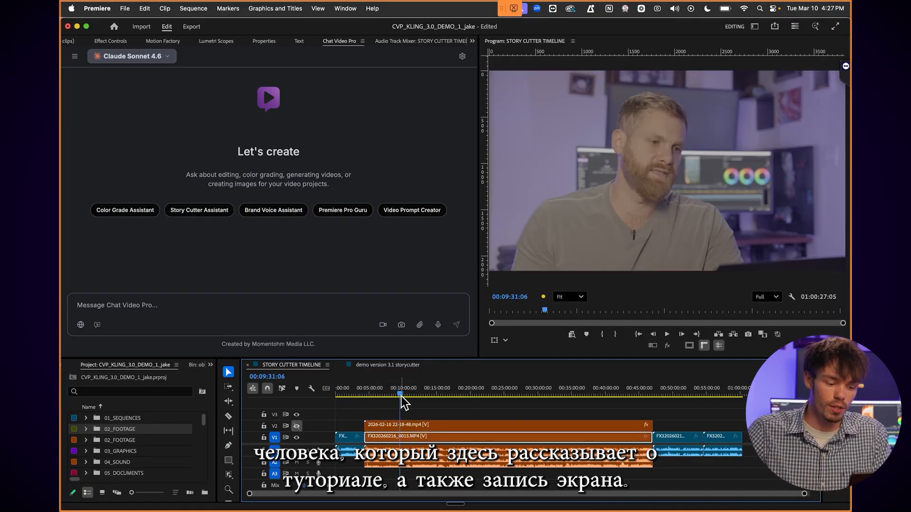
{"action": "left_click_drag", "start_coordinate": [462, 390], "coordinate": [493, 391]}
{"action": "left_click", "coordinate": [297, 427]}
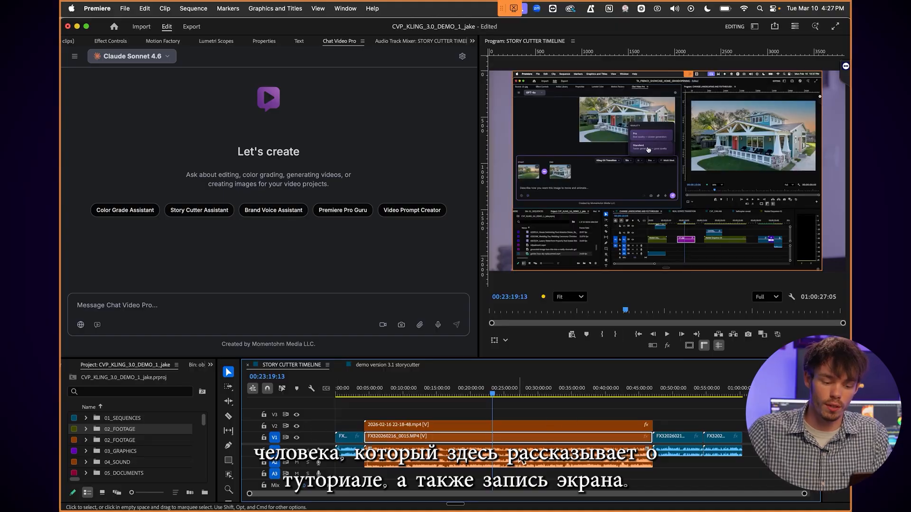
{"action": "left_click_drag", "start_coordinate": [493, 392], "coordinate": [604, 392]}
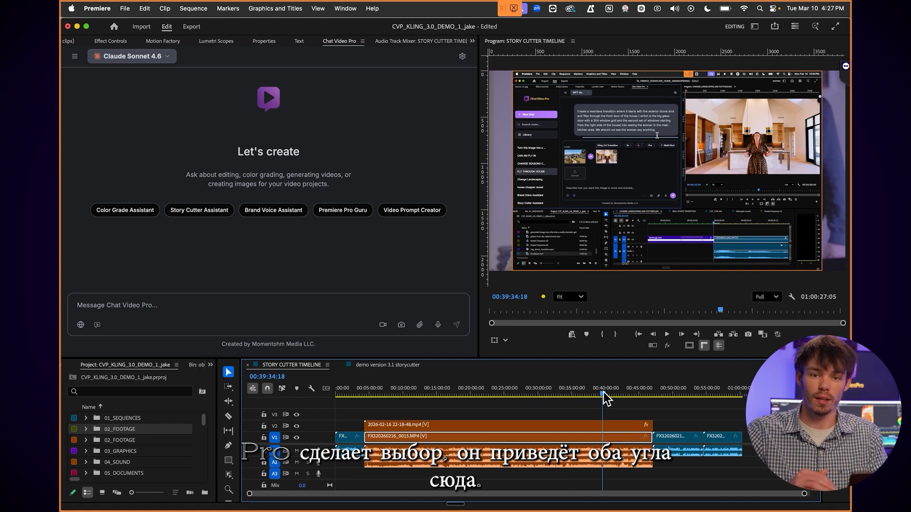
{"action": "left_click", "coordinate": [683, 392]}
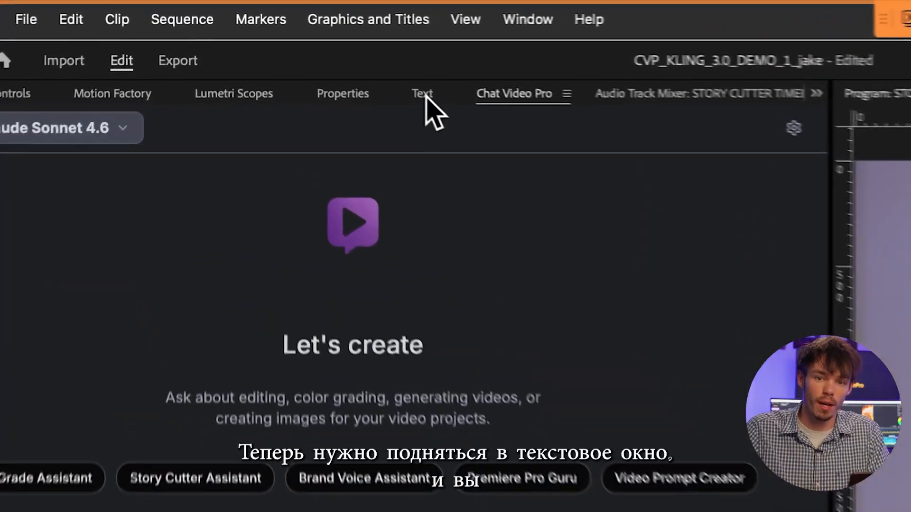
Step: Show the Text panel with the transcript of the STORY CUTTER TIMELINE sequence
{"action": "left_click", "coordinate": [300, 42]}
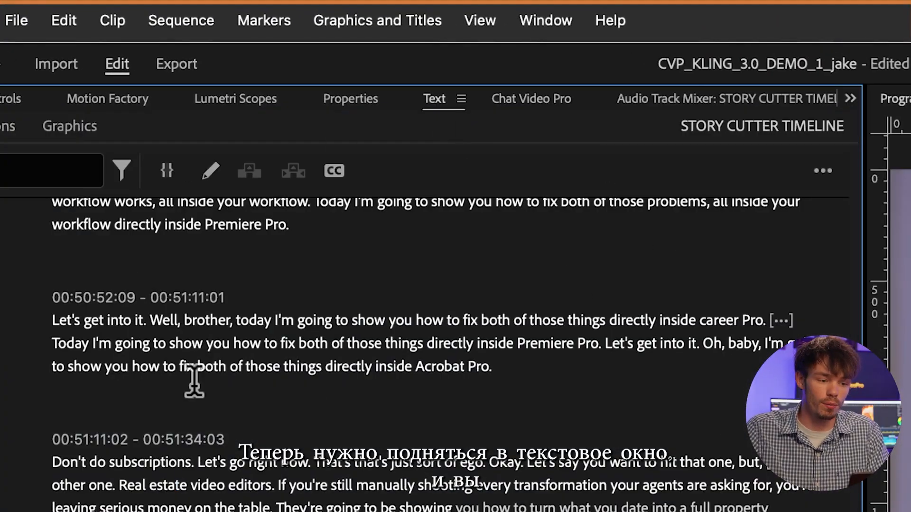
{"action": "left_click", "coordinate": [556, 30]}
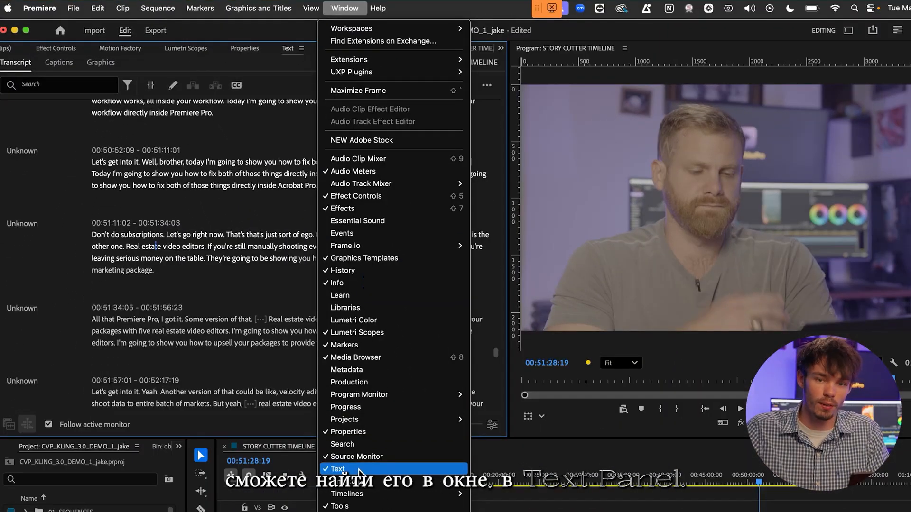
{"action": "left_click", "coordinate": [359, 469]}
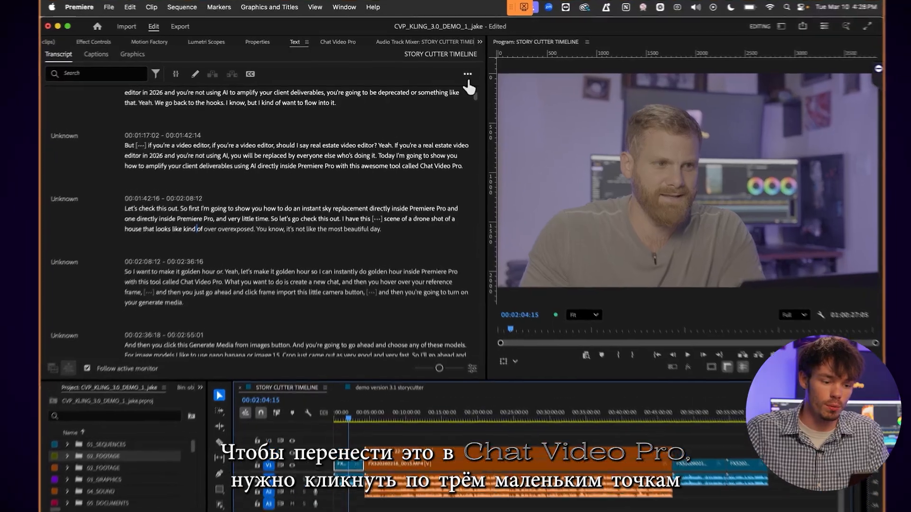
Step: Export the sequence transcript as a JSON file named STORY CUTTER TIMELINE into the 05_DOCUMENTS folder
{"action": "left_click", "coordinate": [460, 72]}
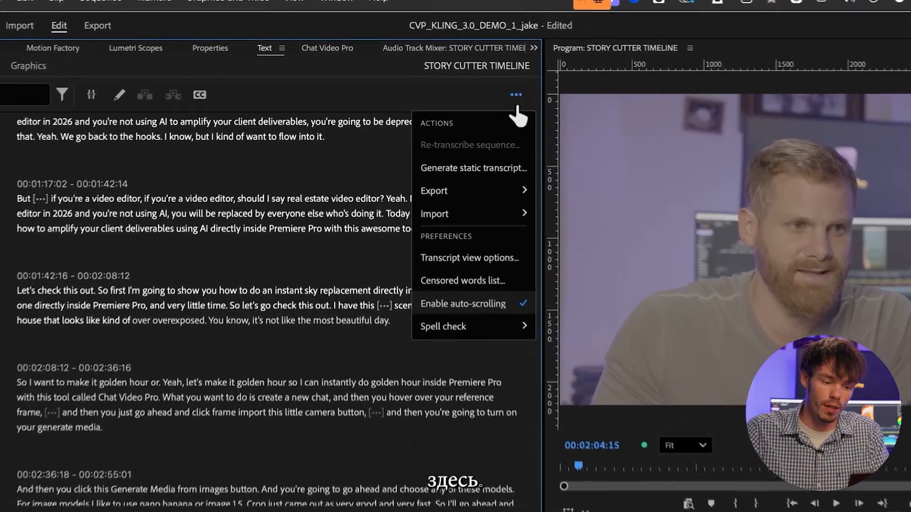
{"action": "mouse_move", "coordinate": [429, 192]}
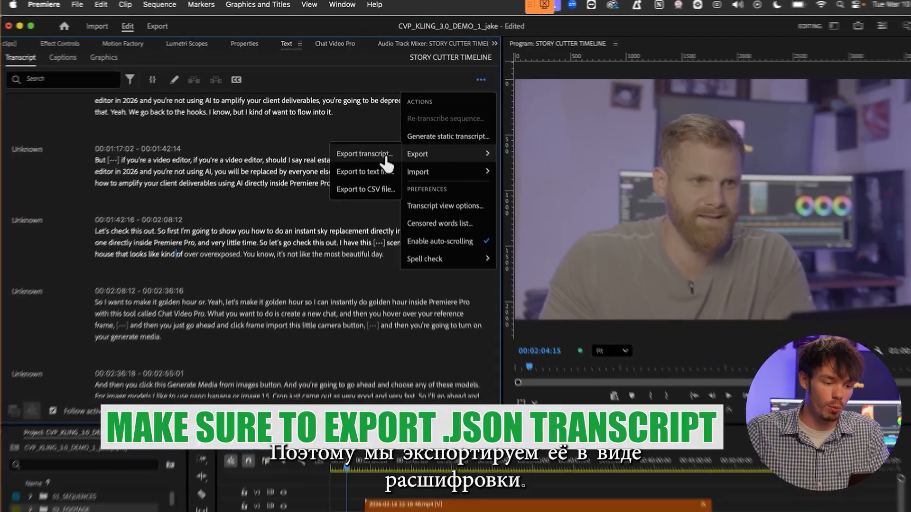
{"action": "left_click", "coordinate": [382, 204]}
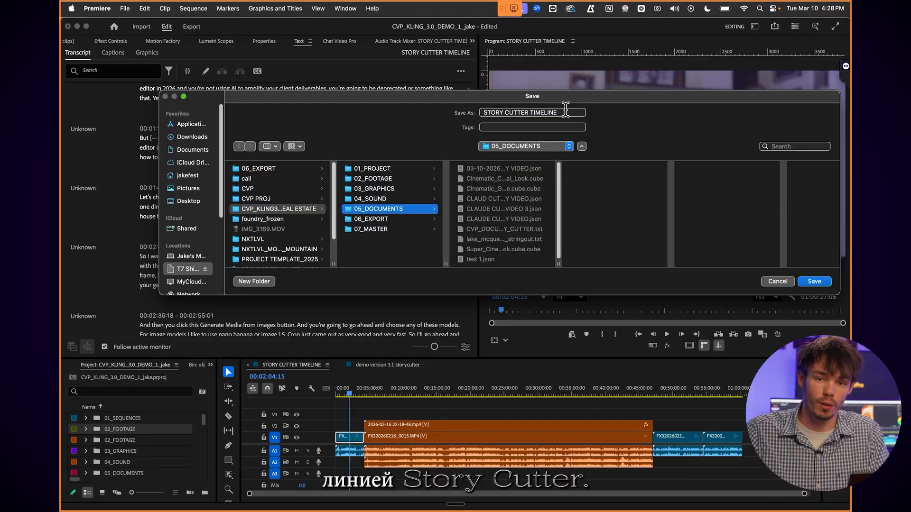
{"action": "left_click", "coordinate": [817, 283]}
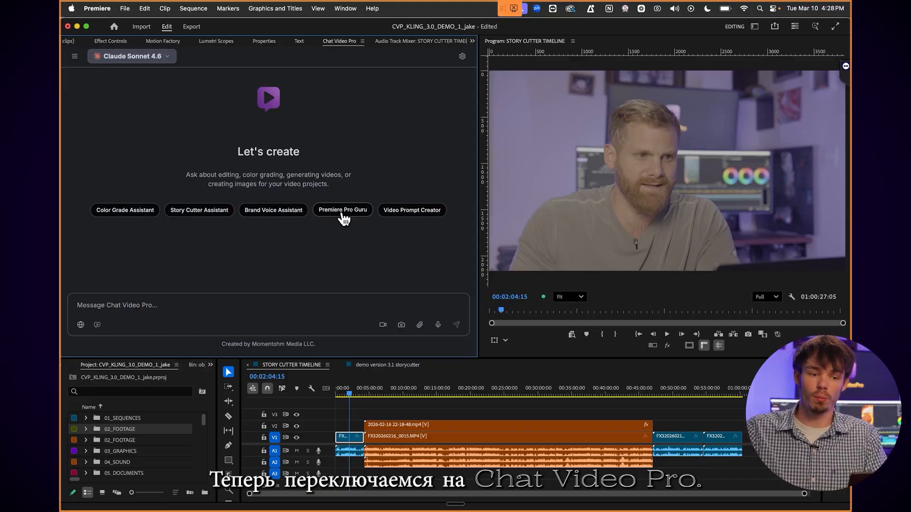
Step: Bring up the Chat Video Pro extension
{"action": "left_click", "coordinate": [345, 9]}
{"action": "mouse_move", "coordinate": [352, 50]}
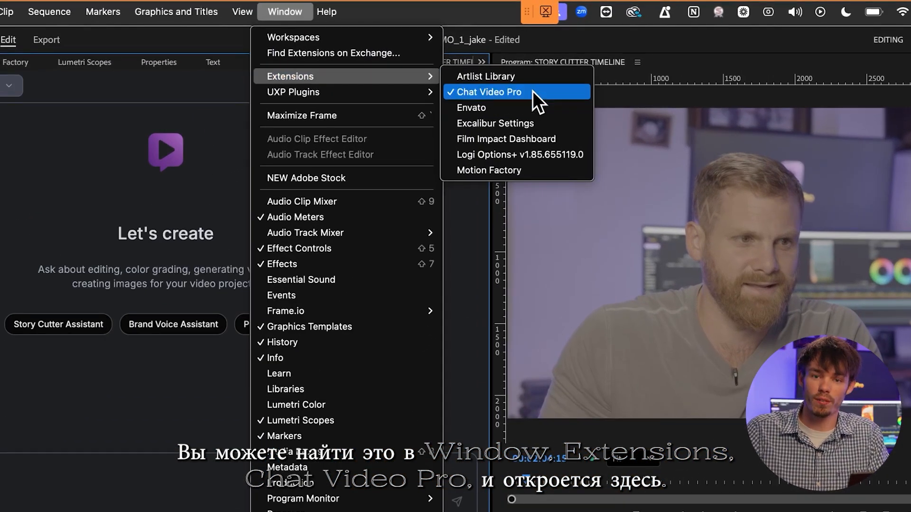
{"action": "left_click", "coordinate": [532, 91]}
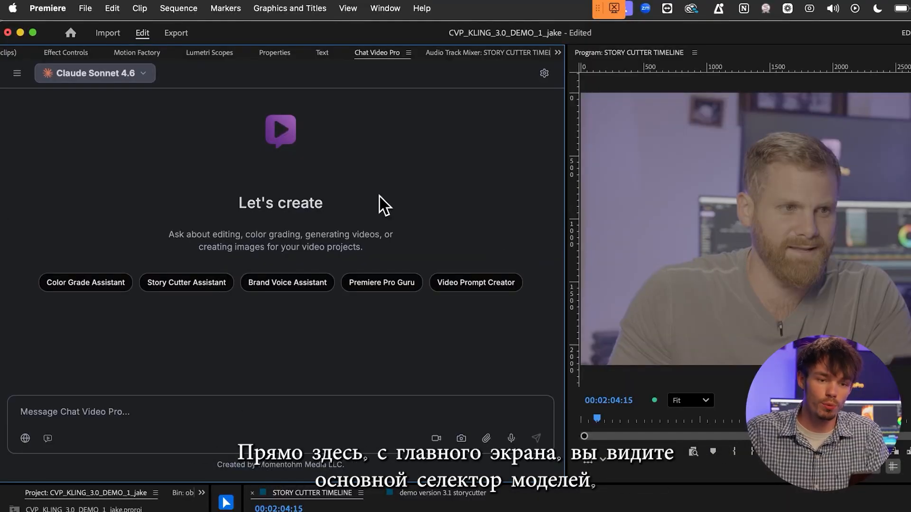
Step: Check the available chat models, start a Story Cutter Assistant chat and read its questions and transcript upload instructions
{"action": "left_click", "coordinate": [135, 74]}
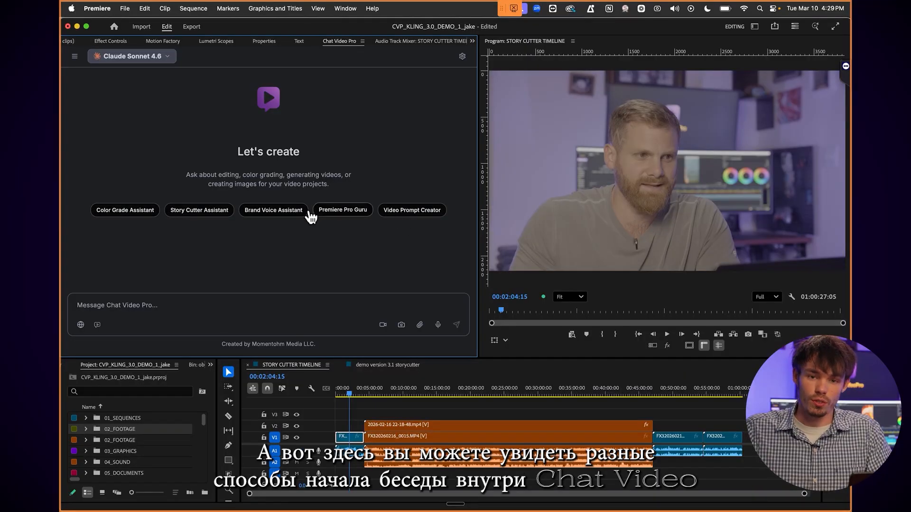
{"action": "left_click", "coordinate": [196, 215]}
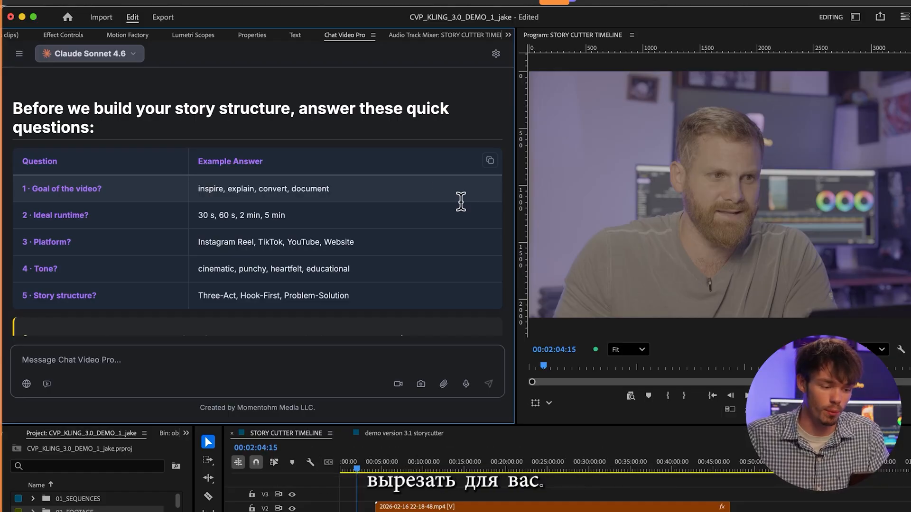
{"action": "scroll", "coordinate": [274, 217], "scroll_direction": "down", "scroll_amount": 1}
{"action": "left_click_drag", "start_coordinate": [32, 312], "coordinate": [392, 334]}
{"action": "left_click", "coordinate": [342, 323]}
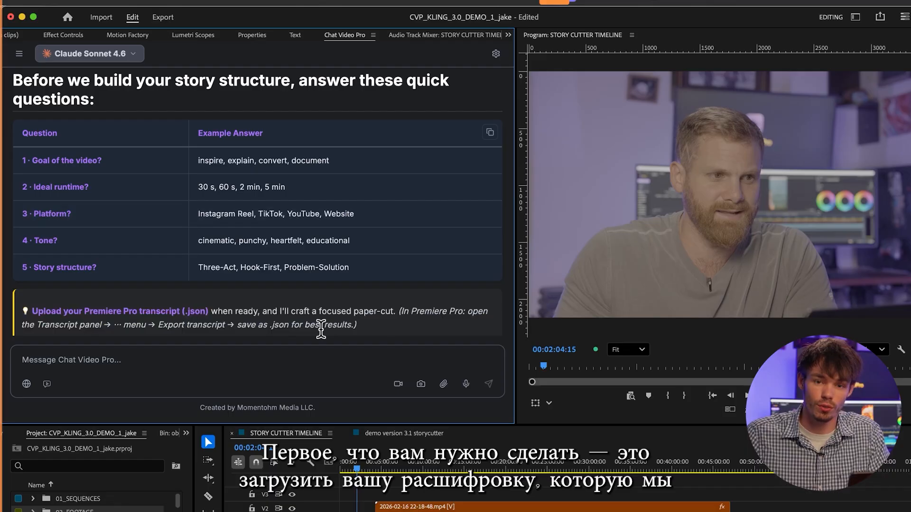
{"action": "scroll", "coordinate": [439, 335], "scroll_direction": "down", "scroll_amount": 1}
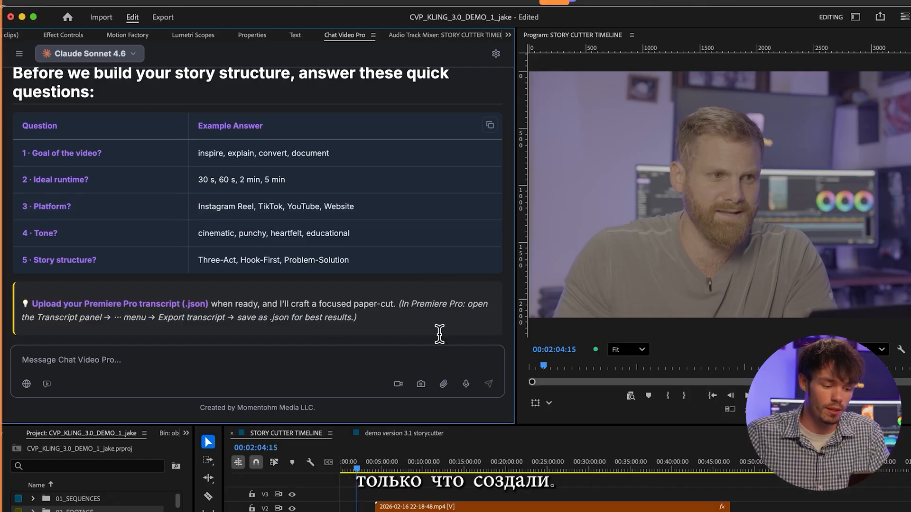
Step: Attach STORY CUTTER TIMELINE.json from 05_DOCUMENTS to the chat and link the transcript to its source sequence
{"action": "left_click", "coordinate": [443, 385]}
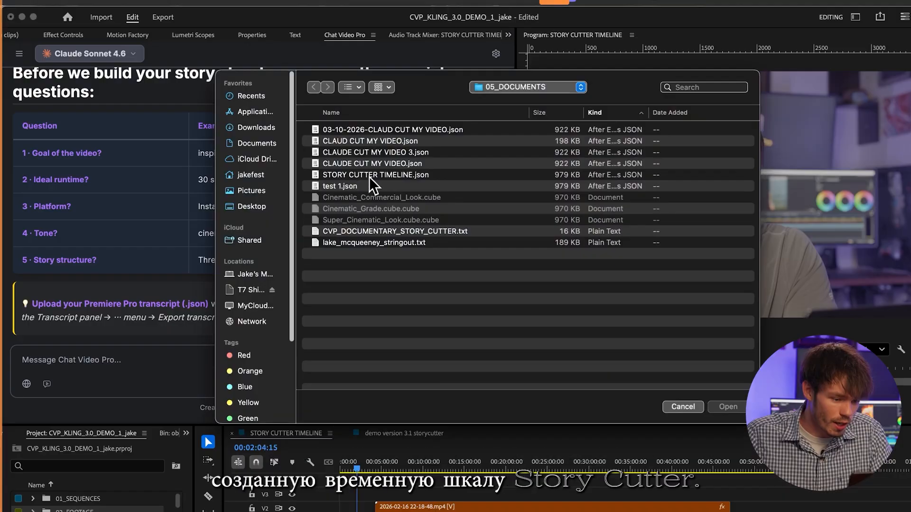
{"action": "left_click", "coordinate": [397, 178]}
{"action": "left_click", "coordinate": [731, 406]}
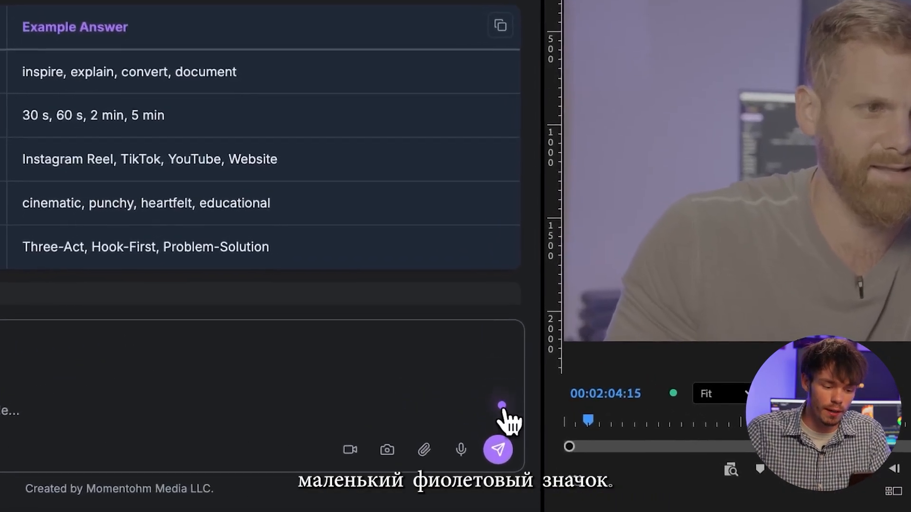
{"action": "mouse_move", "coordinate": [504, 409]}
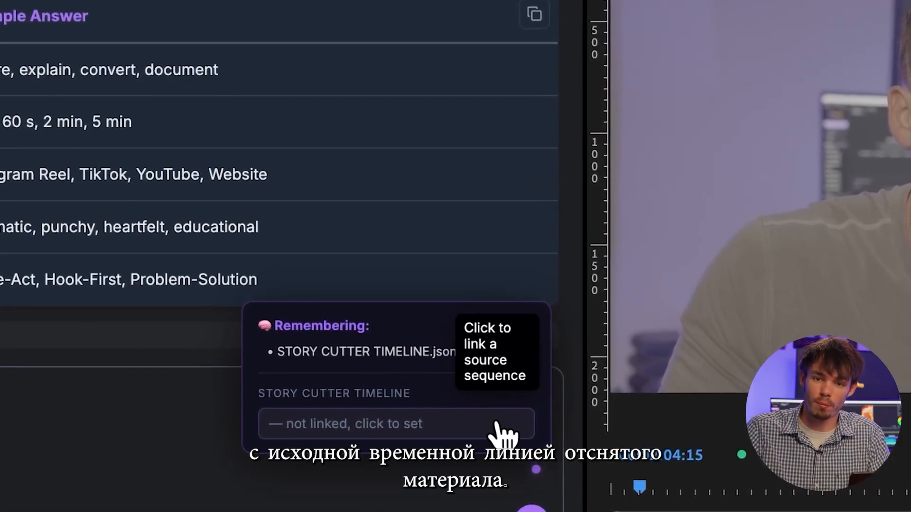
{"action": "left_click", "coordinate": [498, 427]}
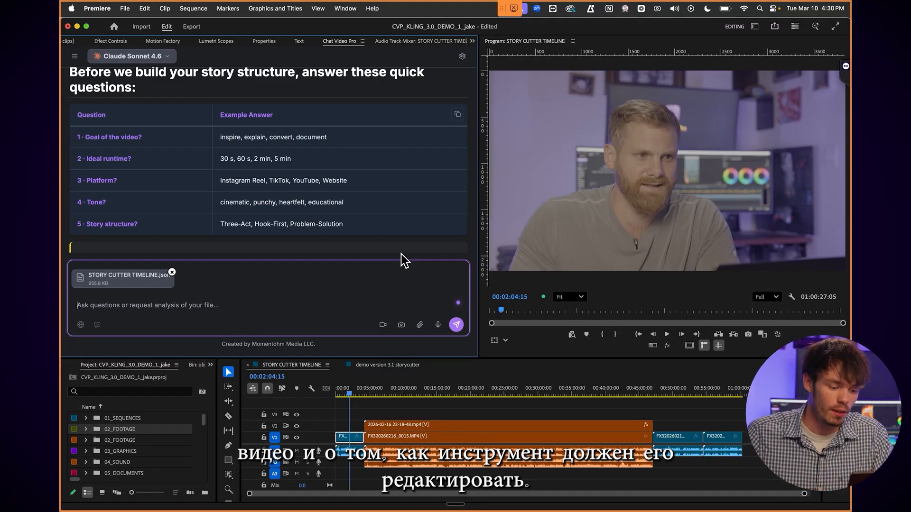
Step: Dictate a brief for a five-minute educational YouTube tutorial showcasing chat video pro for real estate editors, with an engaging hook and a closing call to action
{"action": "left_click", "coordinate": [437, 327]}
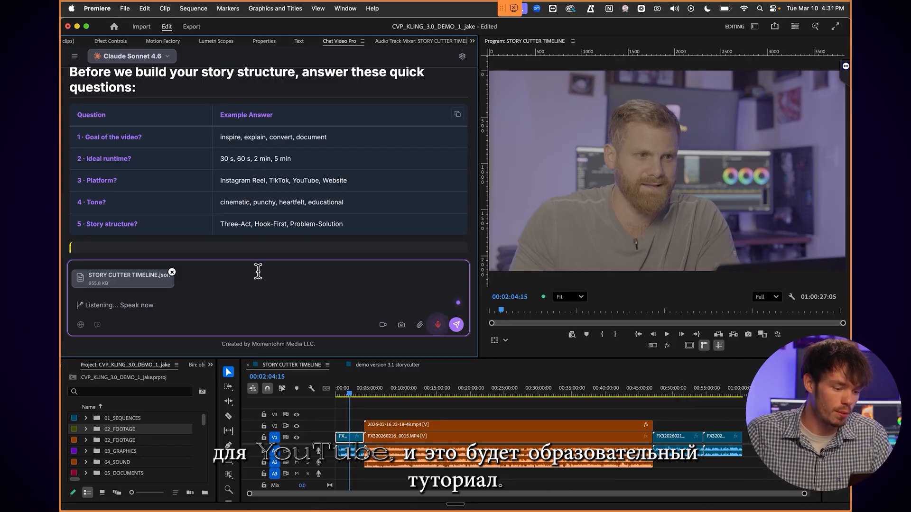
{"action": "left_click", "coordinate": [437, 326]}
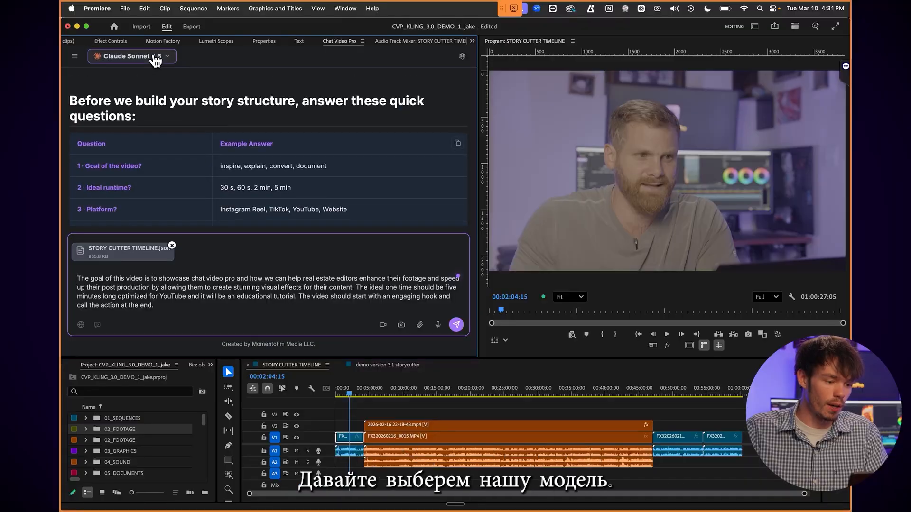
Step: Select Claude Sonnet 4.6, send the brief with the transcript, and expand the assistant's processing details
{"action": "left_click", "coordinate": [126, 56]}
{"action": "left_click", "coordinate": [161, 184]}
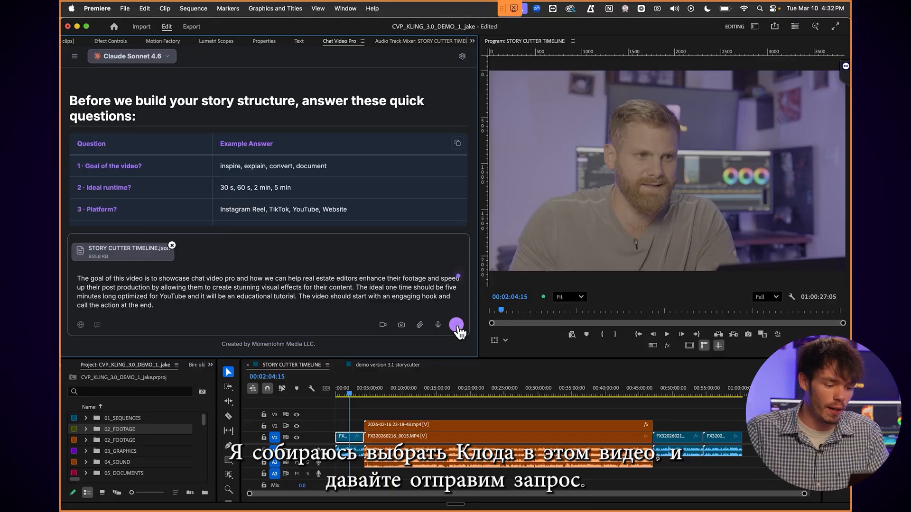
{"action": "left_click", "coordinate": [456, 325]}
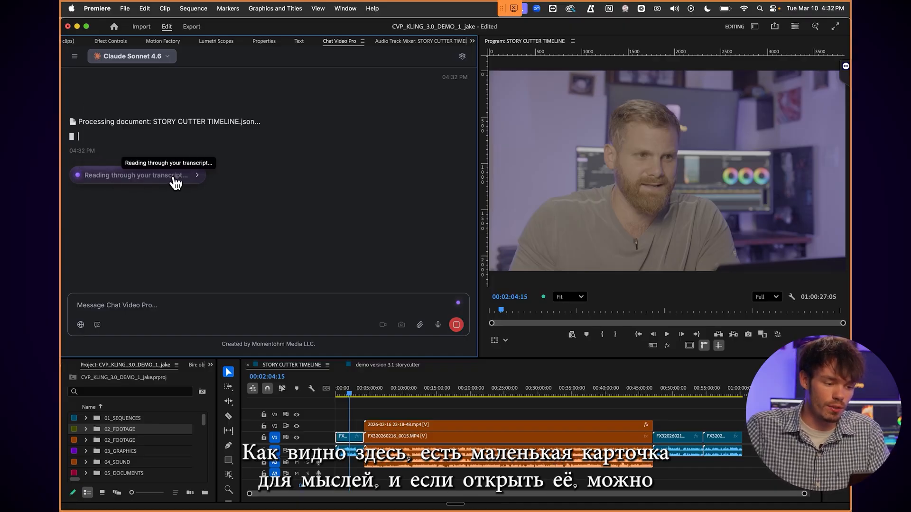
{"action": "left_click", "coordinate": [199, 176]}
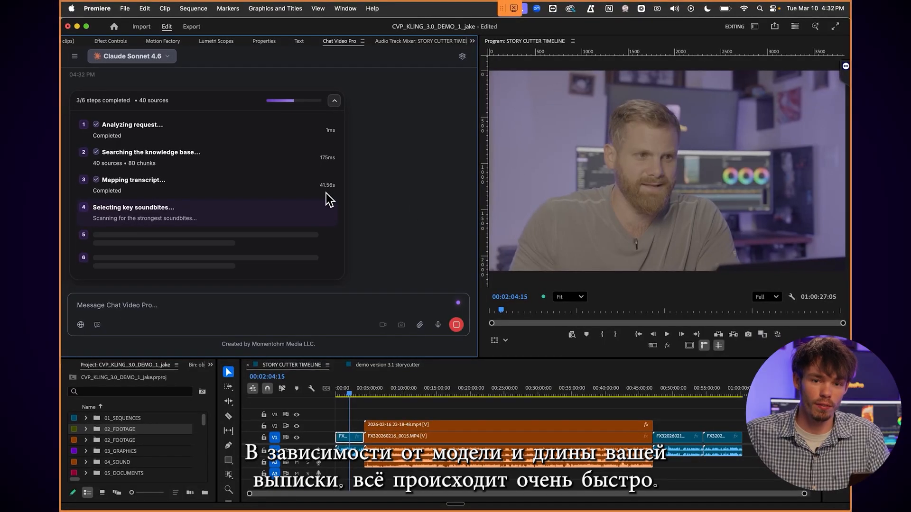
{"action": "scroll", "coordinate": [363, 197], "scroll_direction": "up", "scroll_amount": 2}
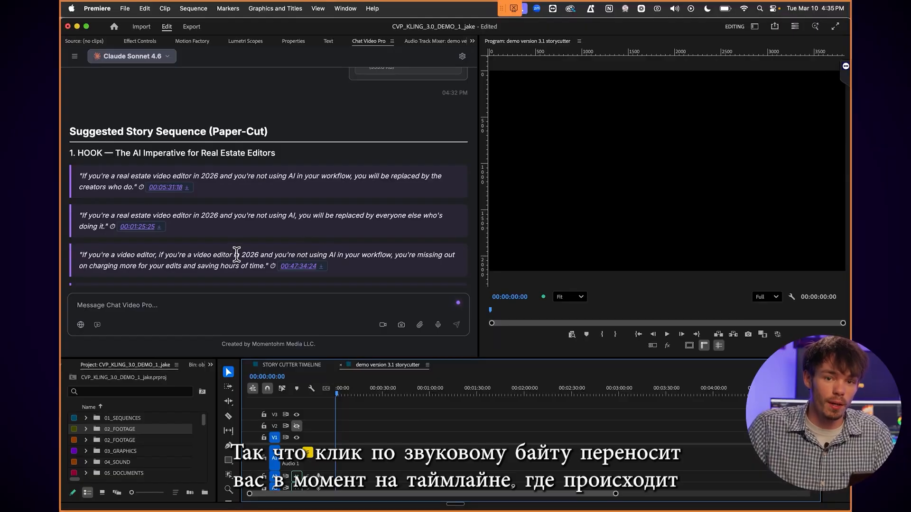
Step: Insert the first HOOK quote of the paper-cut, at 00:05:31:18, into the demo version 3.1 storycutter sequence and play it back
{"action": "left_click", "coordinate": [188, 189]}
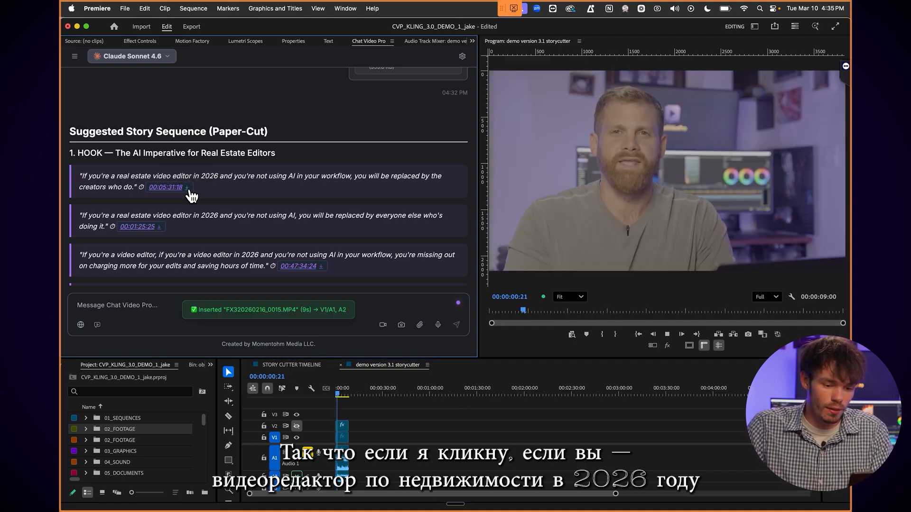
{"action": "left_click", "coordinate": [467, 462]}
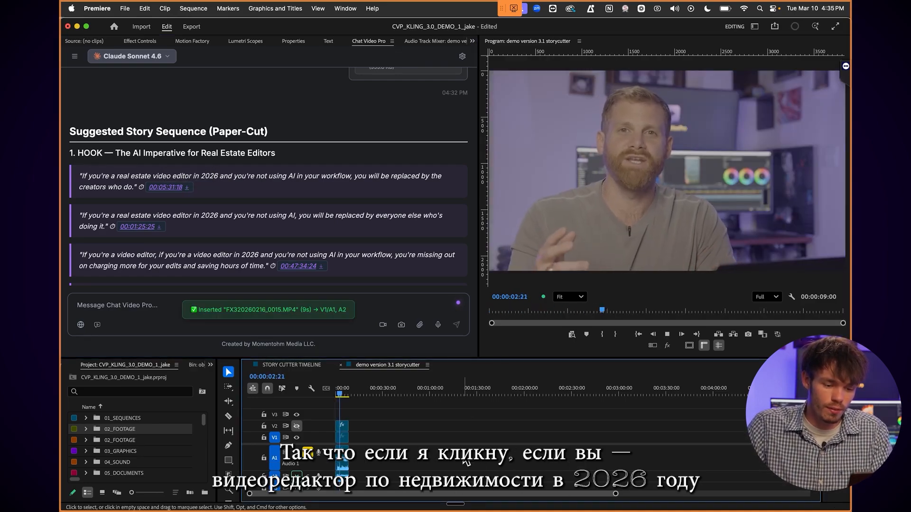
{"action": "key", "text": "space"}
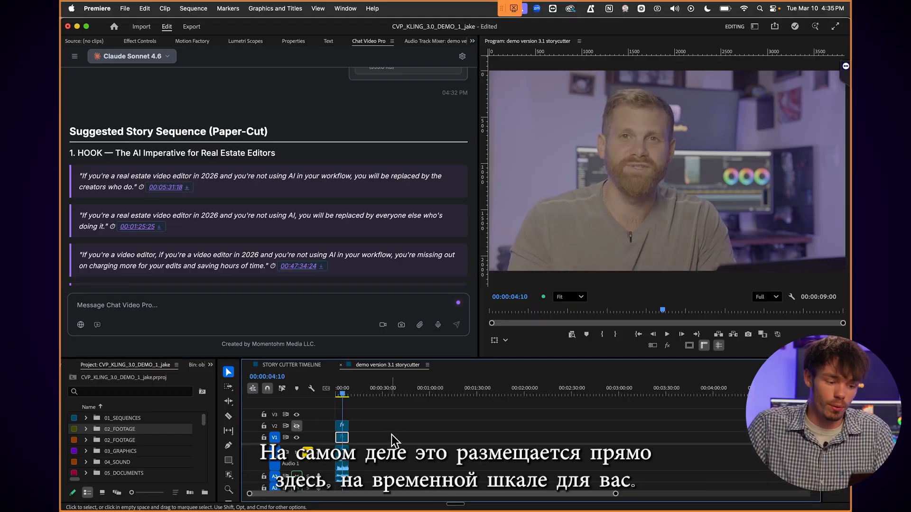
{"action": "scroll", "coordinate": [194, 190], "scroll_direction": "down", "scroll_amount": 1}
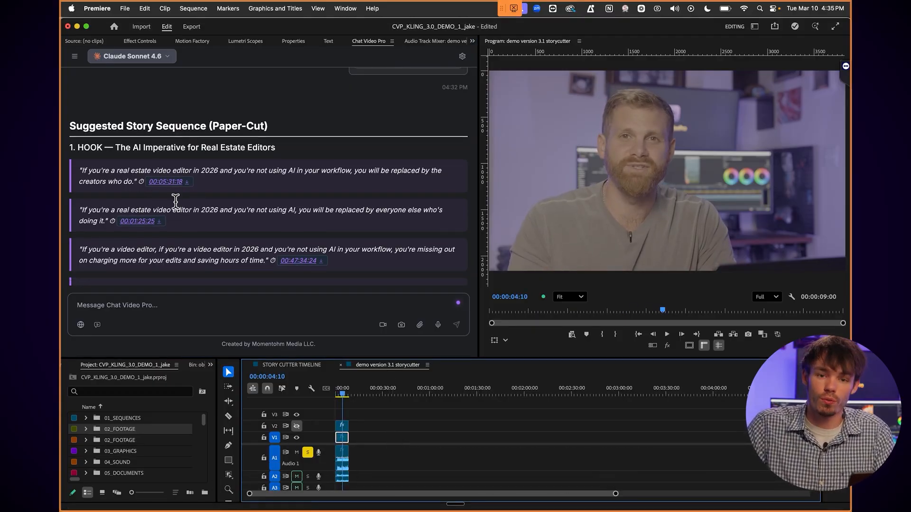
Step: Review the whole paper-cut, from the HOOK quotes and visual breaks through the tutorial sections to the closing editing notes
{"action": "scroll", "coordinate": [197, 206], "scroll_direction": "down", "scroll_amount": 2}
{"action": "scroll", "coordinate": [220, 221], "scroll_direction": "down", "scroll_amount": 1}
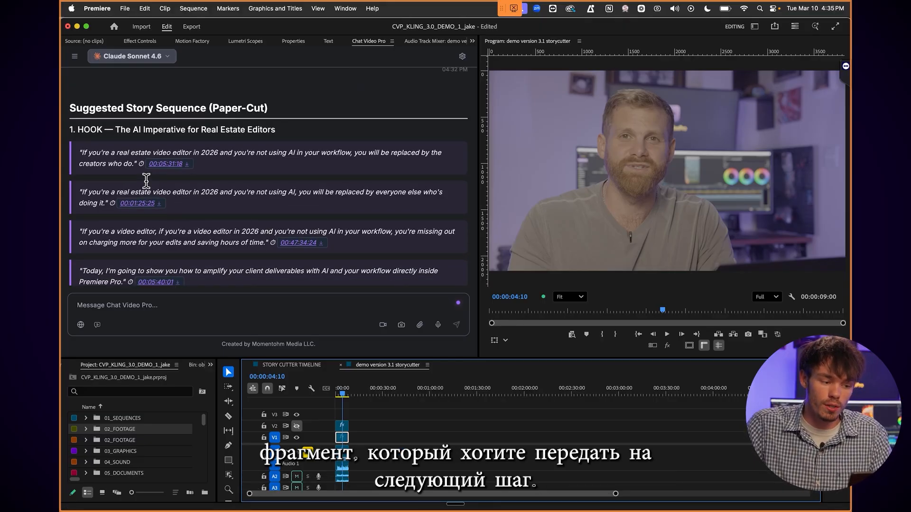
{"action": "scroll", "coordinate": [147, 182], "scroll_direction": "down", "scroll_amount": 2}
{"action": "scroll", "coordinate": [232, 221], "scroll_direction": "down", "scroll_amount": 10}
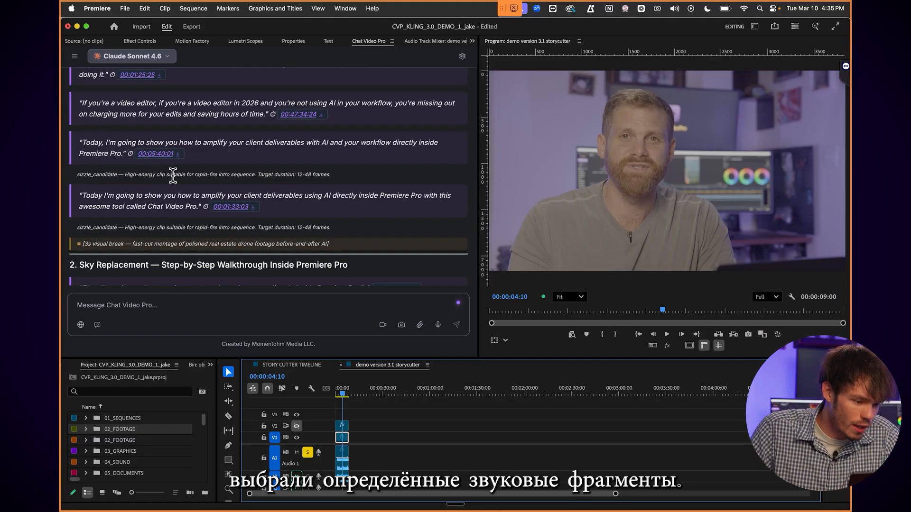
{"action": "scroll", "coordinate": [204, 208], "scroll_direction": "down", "scroll_amount": 2}
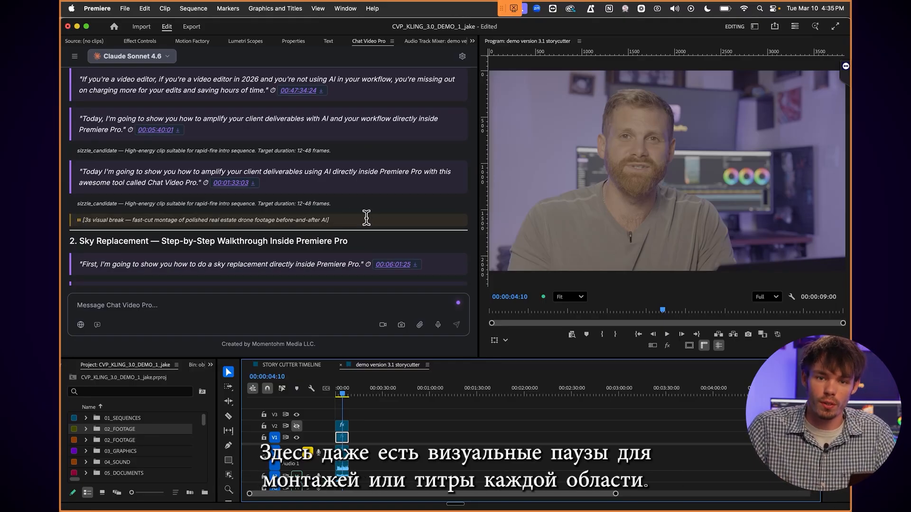
{"action": "scroll", "coordinate": [360, 241], "scroll_direction": "down", "scroll_amount": 2}
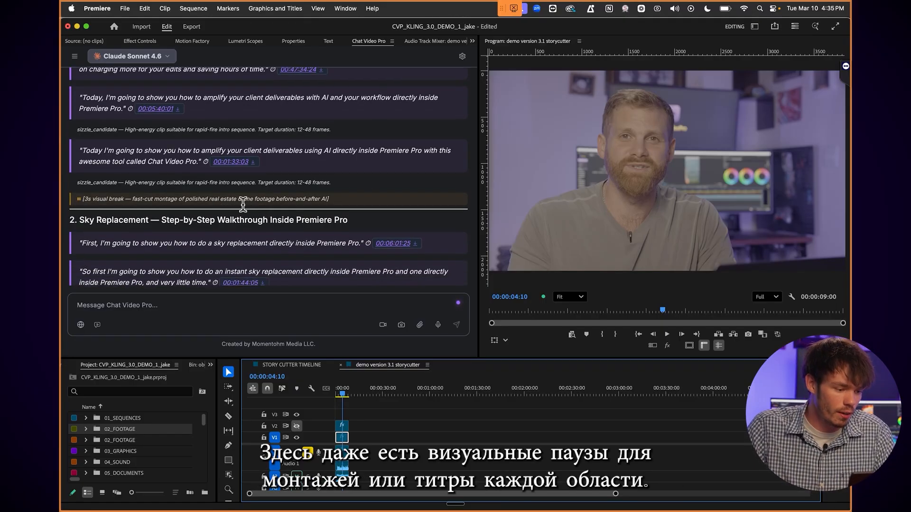
{"action": "scroll", "coordinate": [255, 221], "scroll_direction": "down", "scroll_amount": 15}
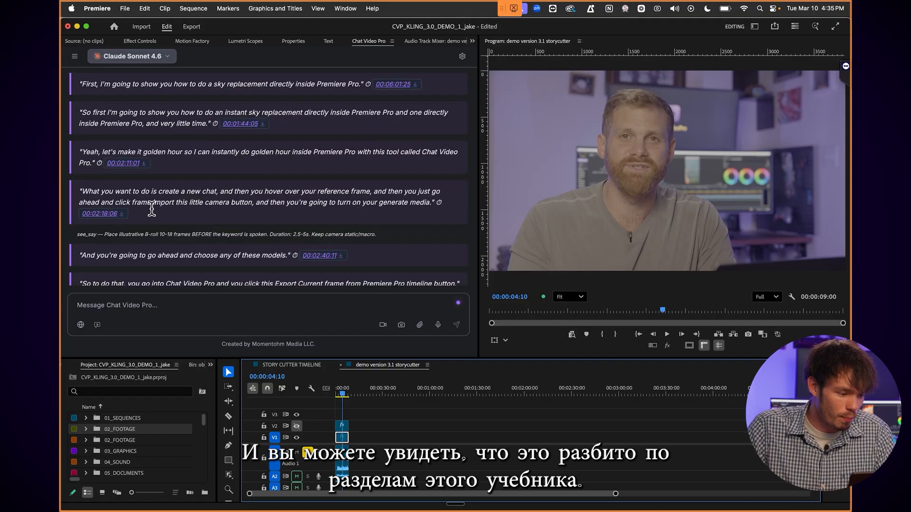
{"action": "scroll", "coordinate": [163, 219], "scroll_direction": "down", "scroll_amount": 20}
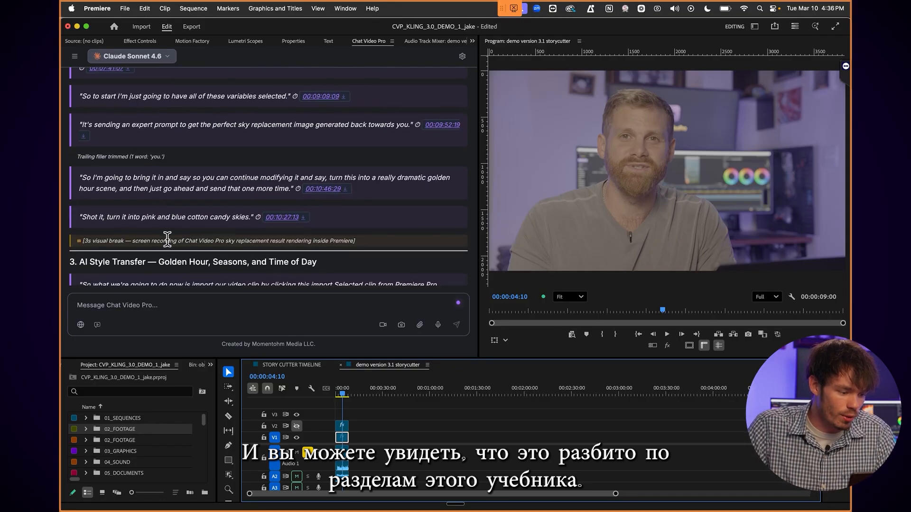
{"action": "scroll", "coordinate": [300, 219], "scroll_direction": "down", "scroll_amount": 15}
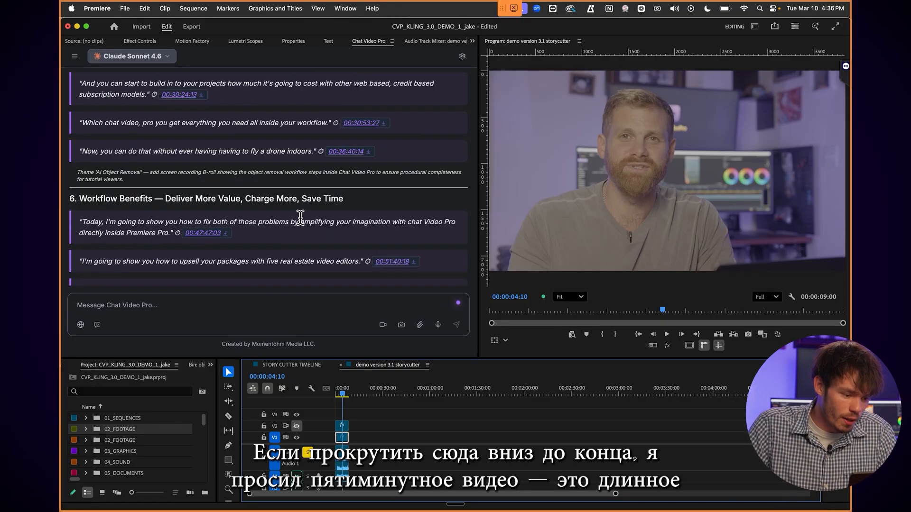
{"action": "scroll", "coordinate": [333, 223], "scroll_direction": "down", "scroll_amount": 15}
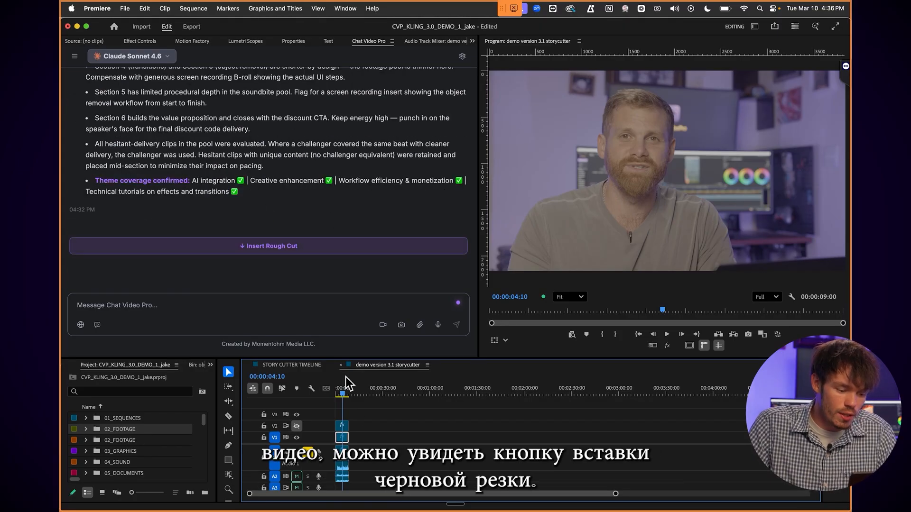
Step: Delete the test clip from the demo version 3.1 storycutter sequence and insert the full rough cut from its start
{"action": "left_click_drag", "start_coordinate": [348, 411], "coordinate": [364, 480]}
{"action": "key", "text": "Delete"}
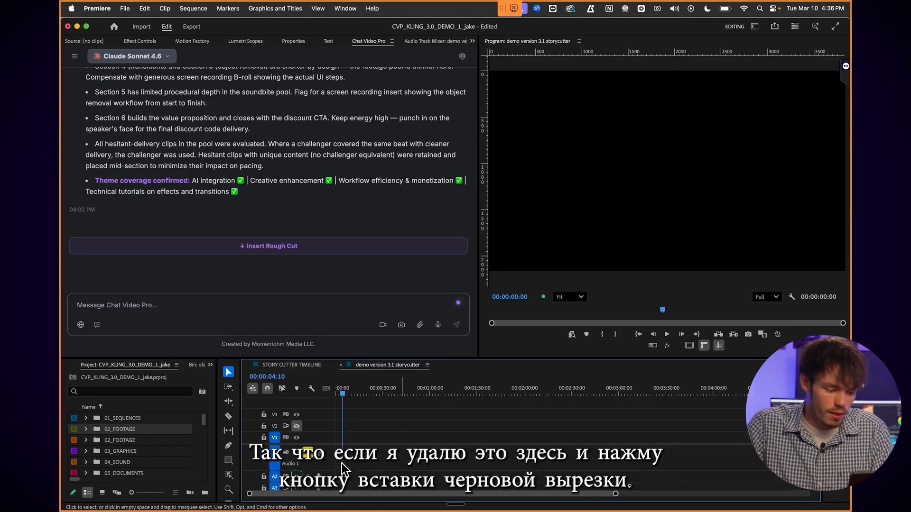
{"action": "left_click", "coordinate": [298, 247]}
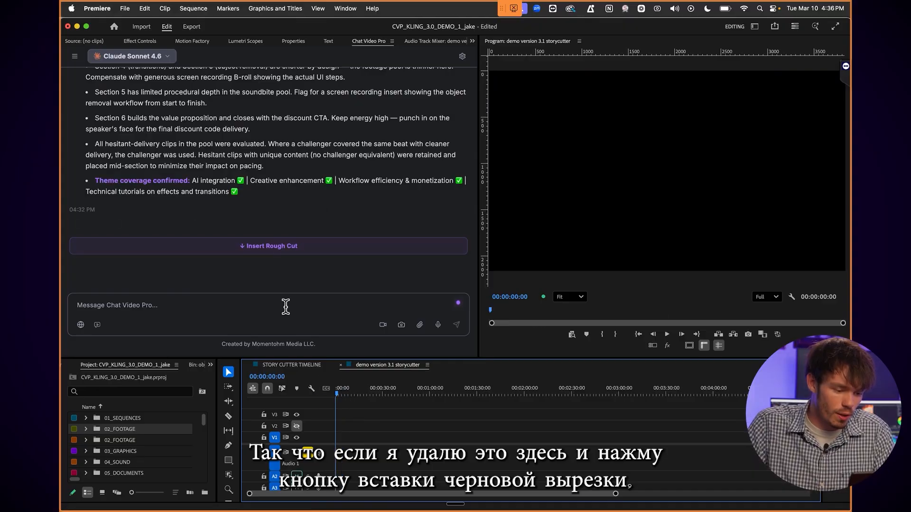
{"action": "left_click", "coordinate": [290, 247]}
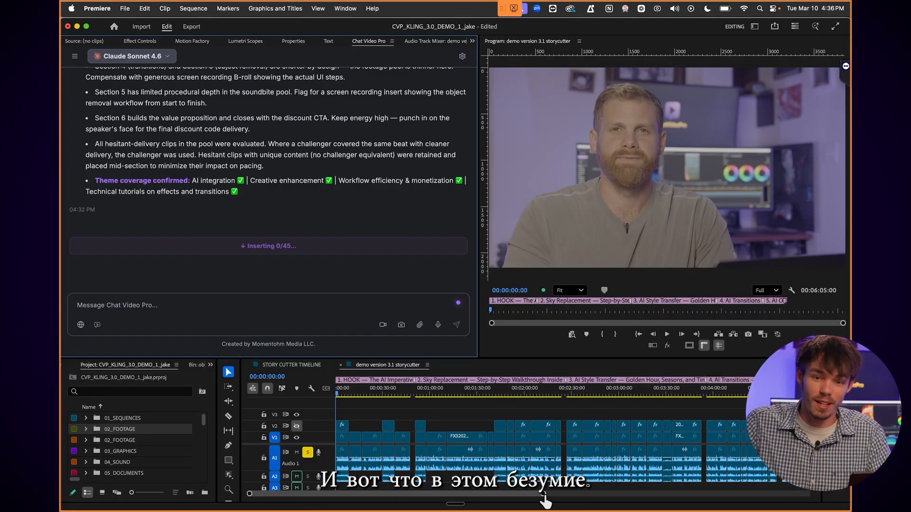
Step: Play the opening of the inserted rough cut briefly and check the full extent of the sequence from end to start
{"action": "left_click_drag", "start_coordinate": [545, 495], "coordinate": [607, 494]}
{"action": "key", "text": "space"}
{"action": "key", "text": "space"}
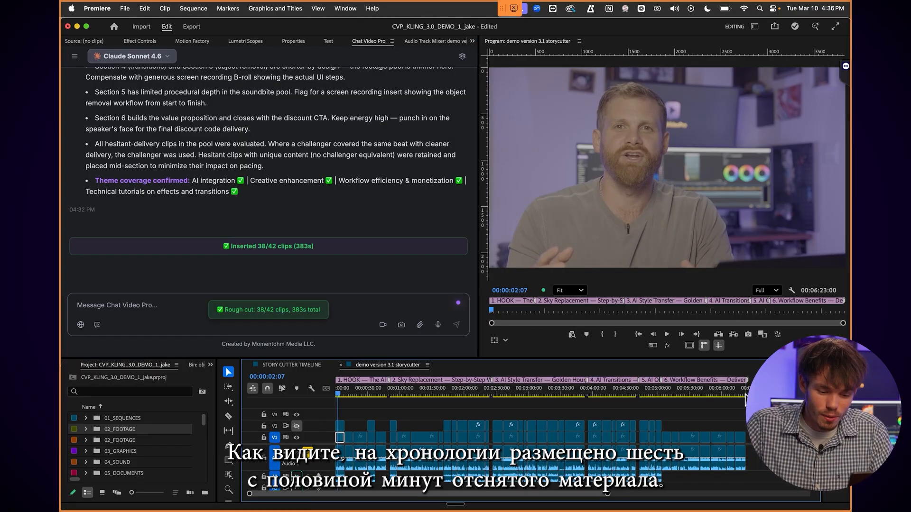
{"action": "key", "text": "End"}
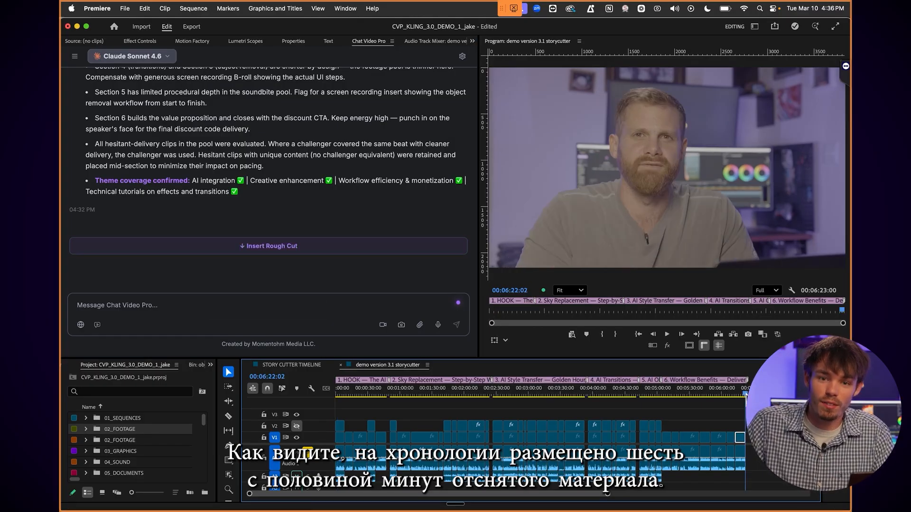
{"action": "key", "text": "Home"}
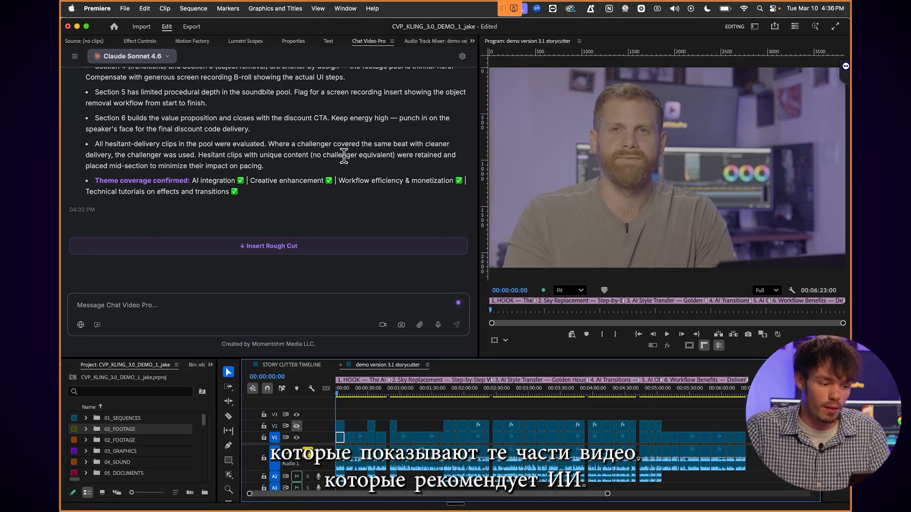
Step: Compare the "6. Workflow Benefits" heading in the paper-cut with the section markers on the timeline
{"action": "scroll", "coordinate": [266, 214], "scroll_direction": "up", "scroll_amount": 10}
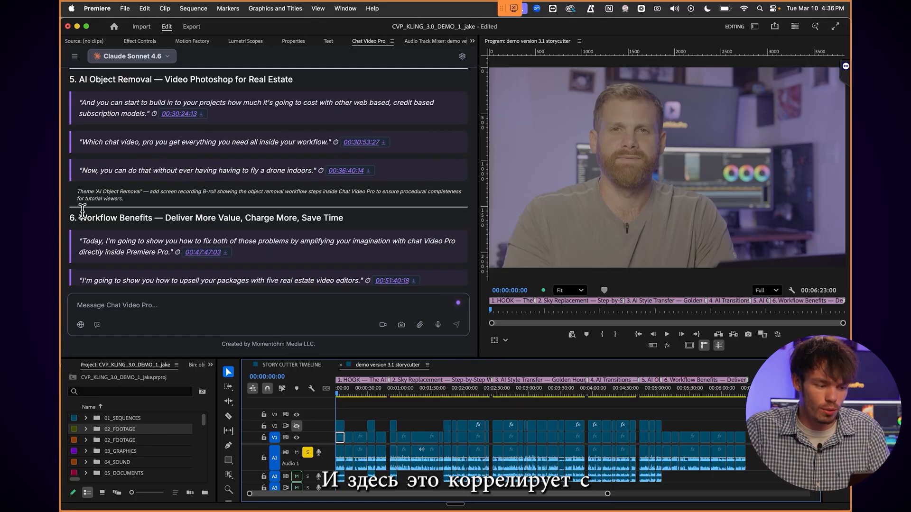
{"action": "left_click_drag", "start_coordinate": [85, 216], "coordinate": [346, 221]}
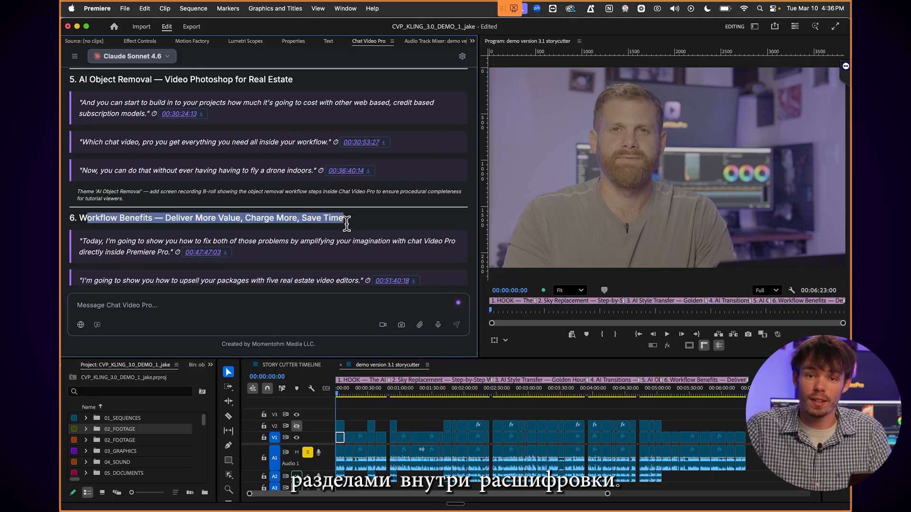
{"action": "left_click", "coordinate": [336, 224]}
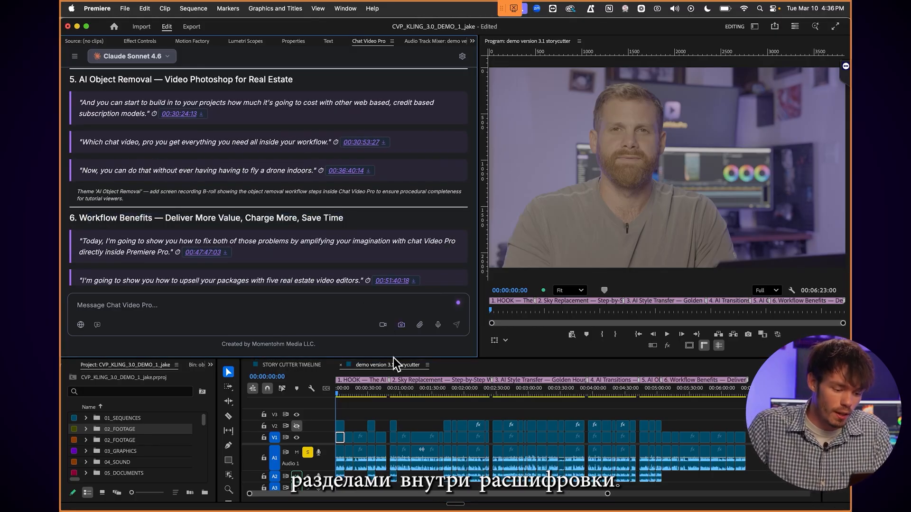
{"action": "left_click", "coordinate": [417, 404]}
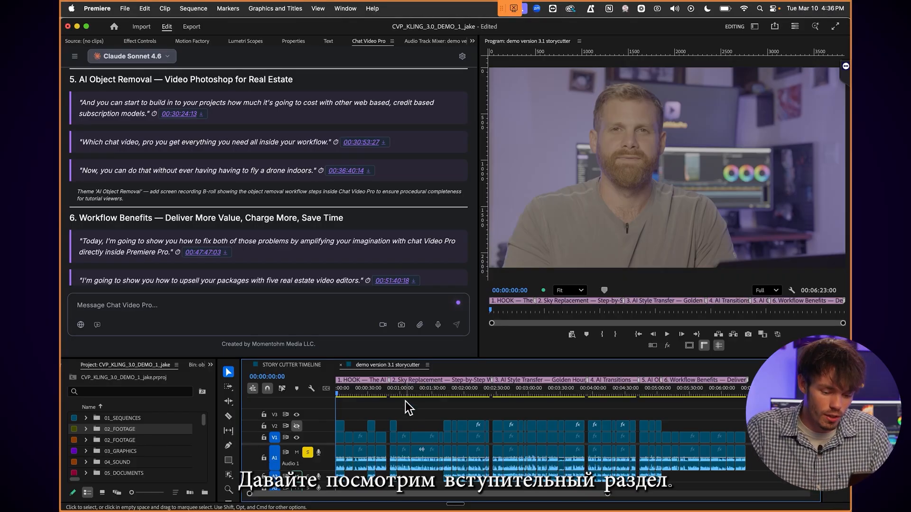
Step: Play the HOOK section of the rough cut and compare it with the HOOK quotes in the paper-cut
{"action": "key", "text": "space"}
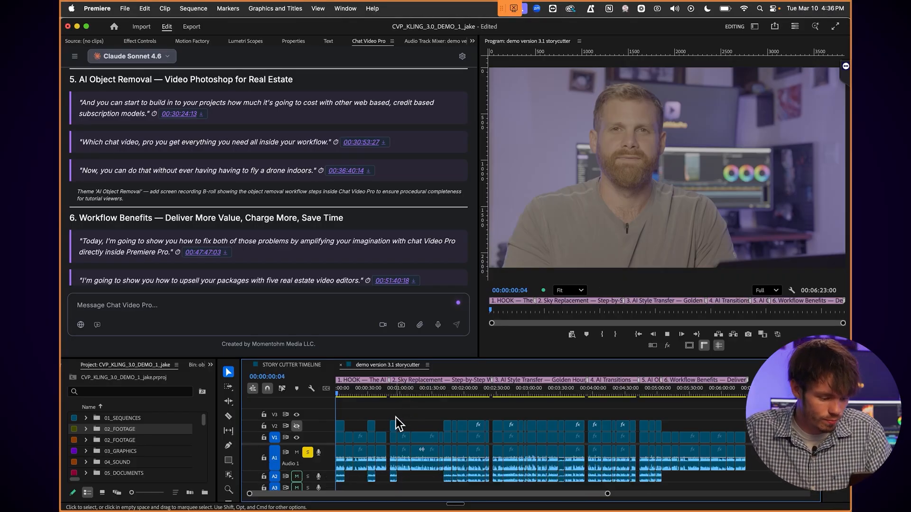
{"action": "key", "text": "equal"}
{"action": "key", "text": "equal"}
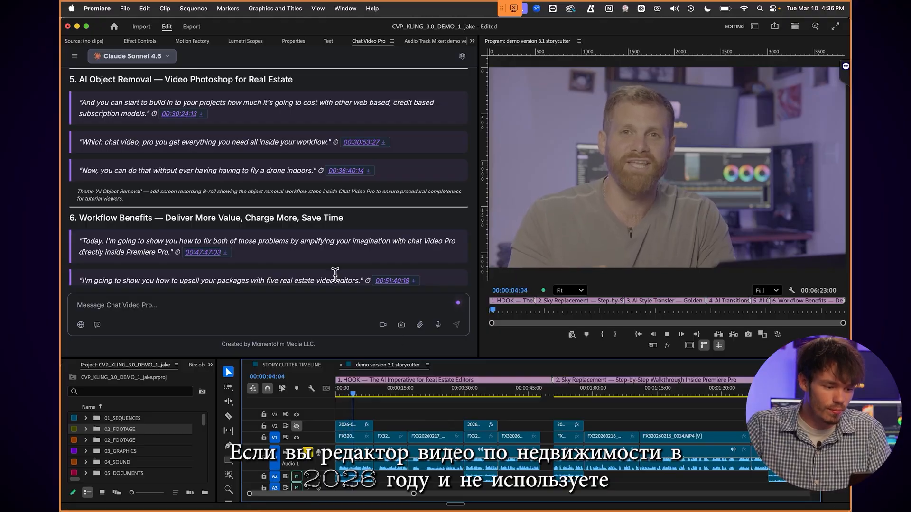
{"action": "scroll", "coordinate": [360, 217], "scroll_direction": "up", "scroll_amount": 15}
{"action": "scroll", "coordinate": [362, 216], "scroll_direction": "up", "scroll_amount": 15}
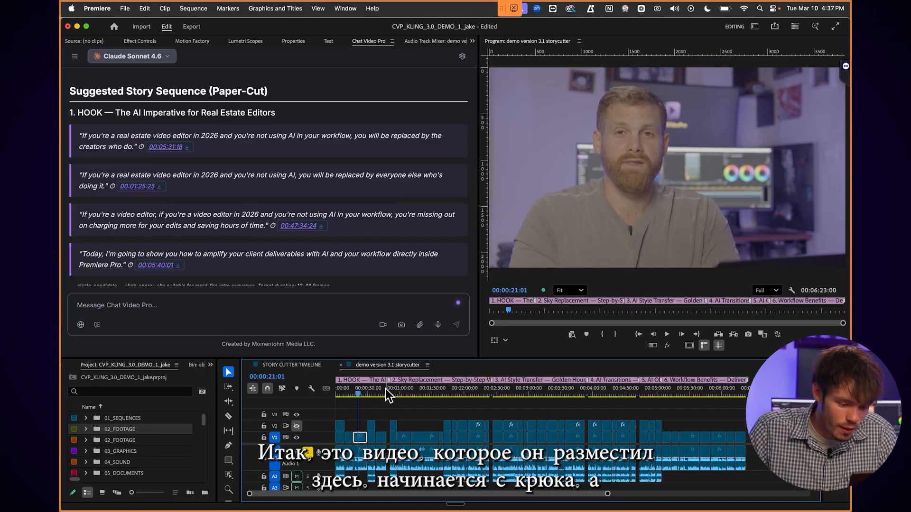
Step: Inspect the Sky Replacement and AI Style Transfer sections, switching the V2 screen recording on and off to compare it with the A-roll
{"action": "left_click", "coordinate": [398, 390]}
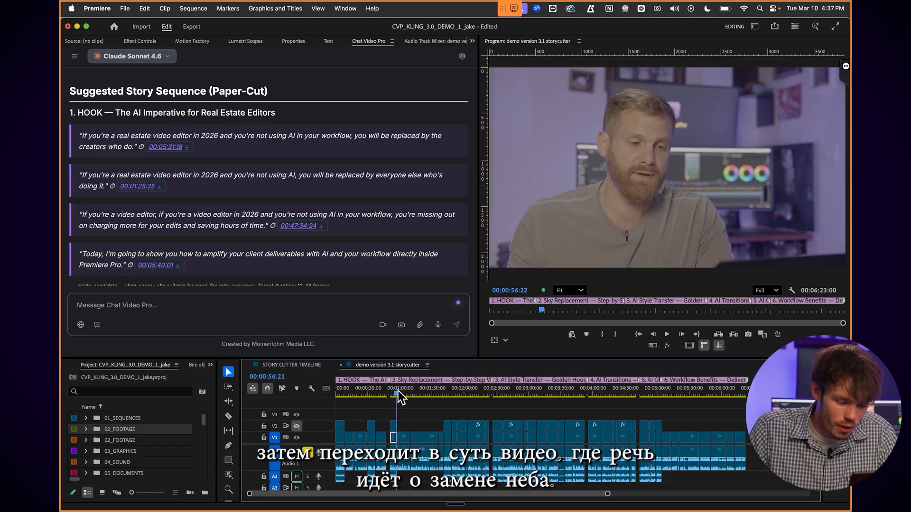
{"action": "left_click", "coordinate": [296, 426]}
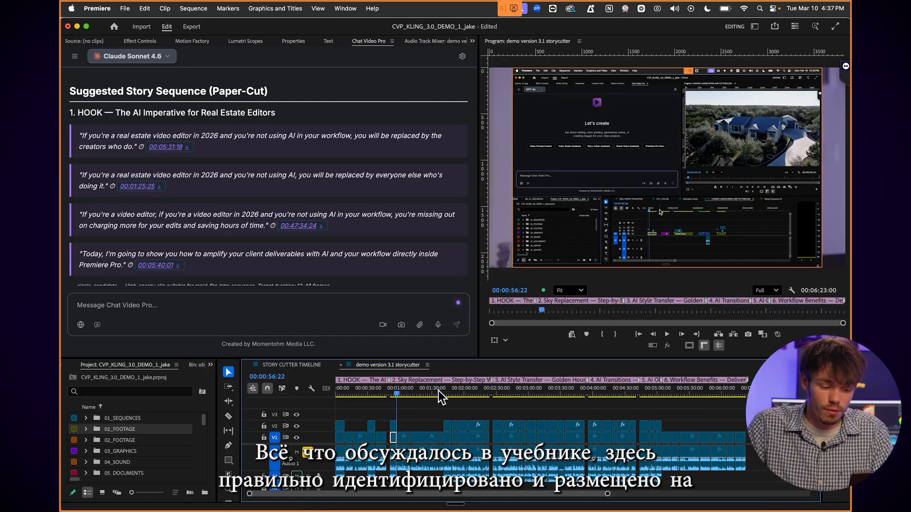
{"action": "left_click", "coordinate": [554, 392]}
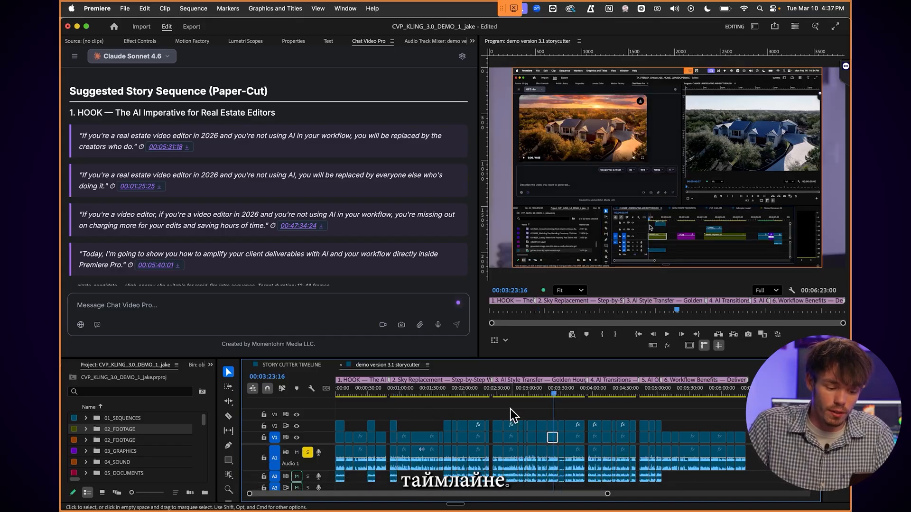
{"action": "left_click", "coordinate": [297, 426]}
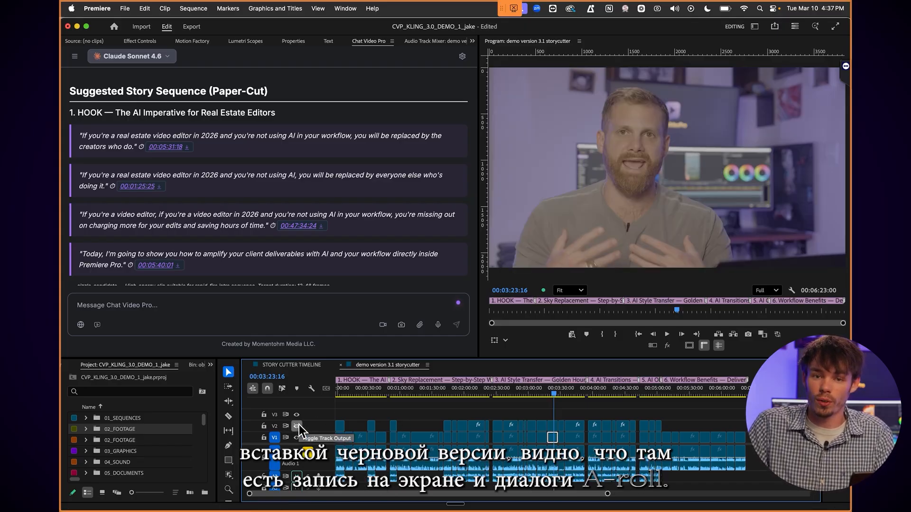
{"action": "left_click", "coordinate": [299, 425]}
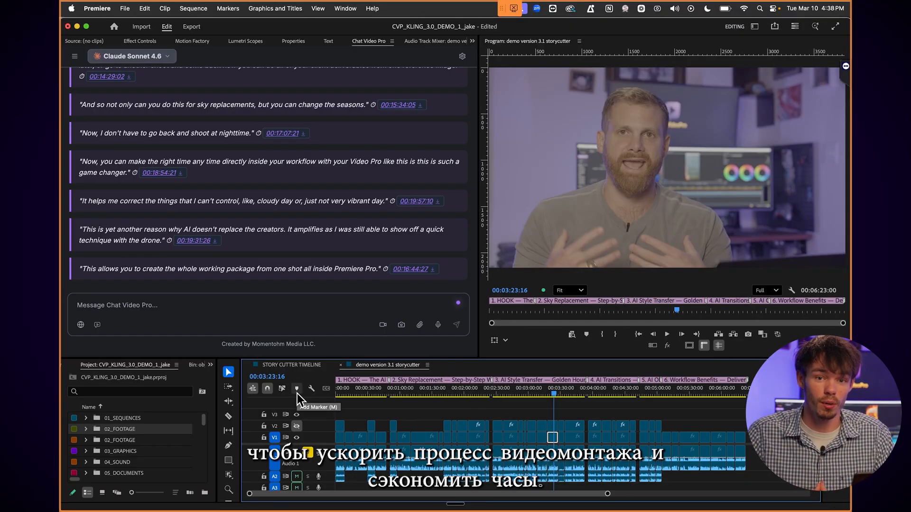
Step: Bring up the slash commands in the chat message and choose /selectspass
{"action": "left_click", "coordinate": [179, 309]}
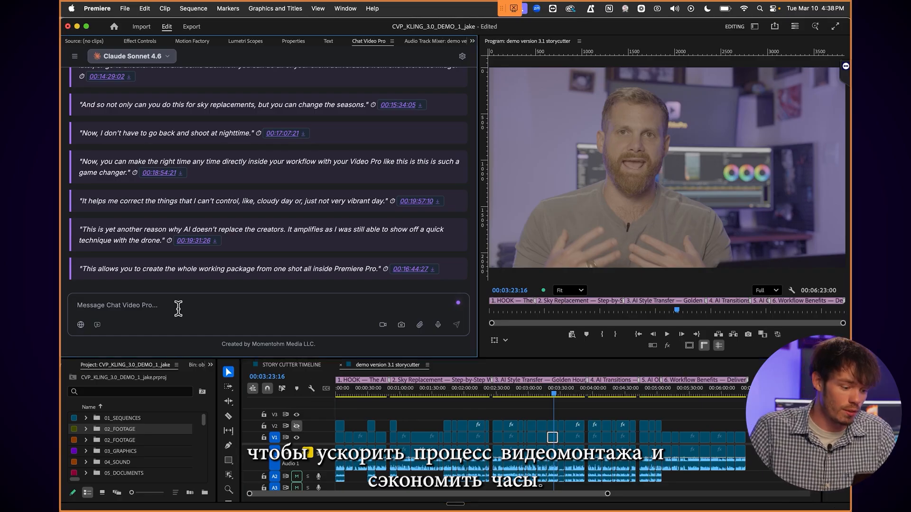
{"action": "scroll", "coordinate": [255, 258], "scroll_direction": "down", "scroll_amount": 10}
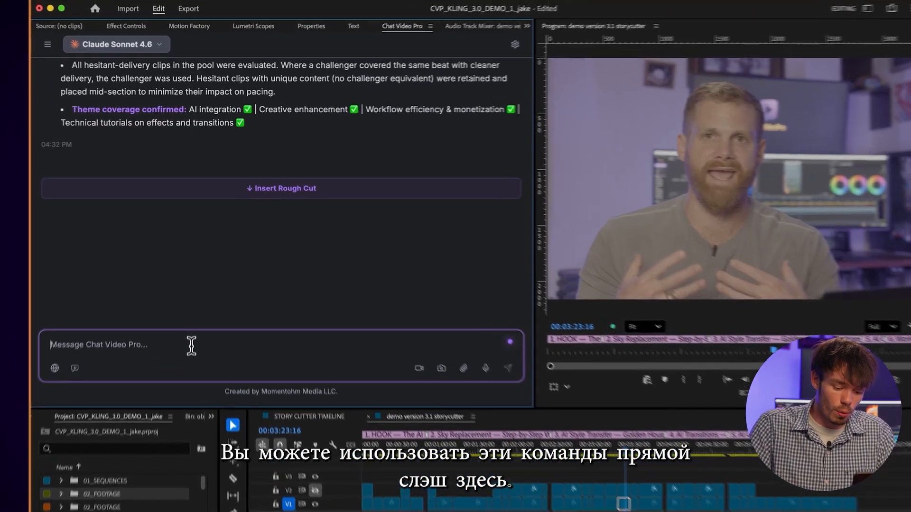
{"action": "type", "text": "/"}
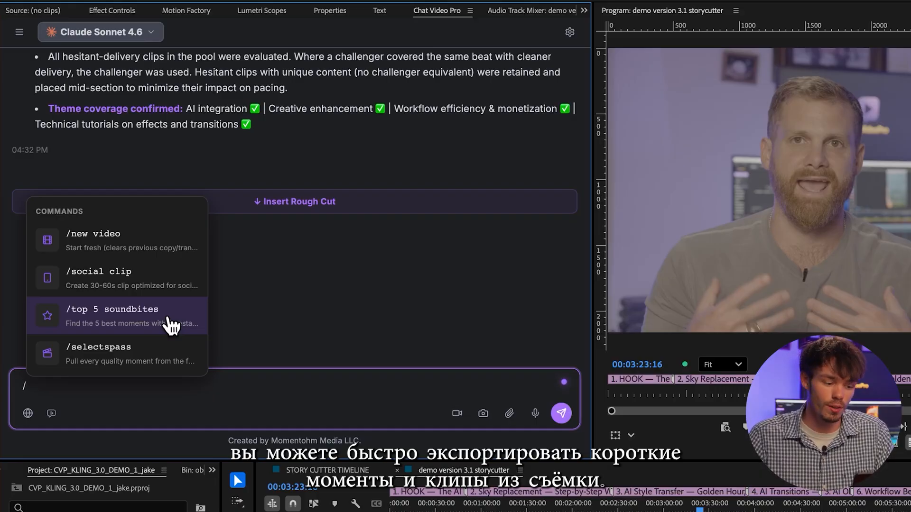
{"action": "left_click", "coordinate": [151, 372]}
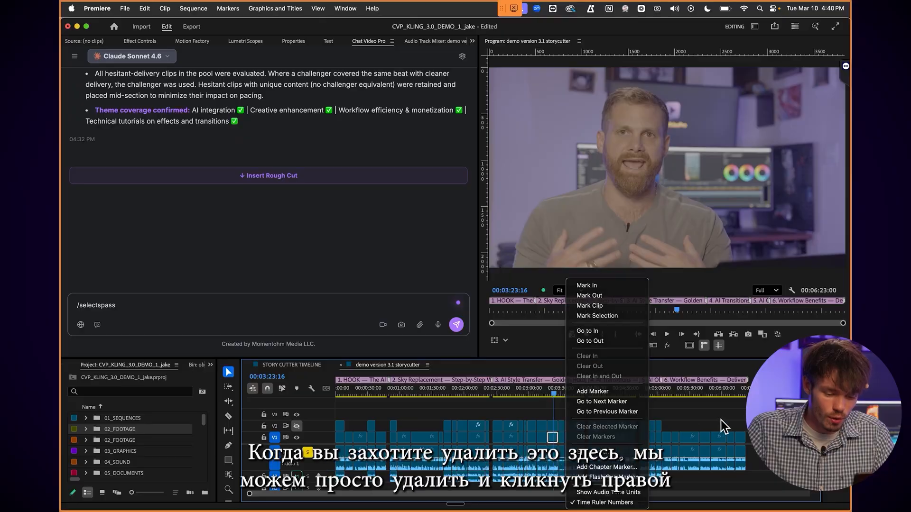
Step: Delete all rough-cut clips from the demo version 3.1 storycutter sequence and clear its section markers
{"action": "left_click", "coordinate": [740, 419]}
{"action": "left_click_drag", "start_coordinate": [783, 418], "coordinate": [192, 495]}
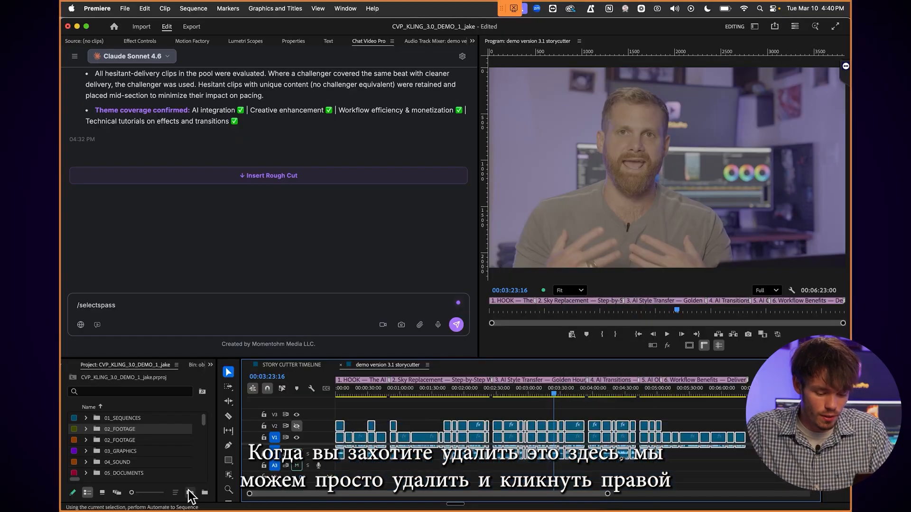
{"action": "key", "text": "Delete"}
{"action": "right_click", "coordinate": [500, 391]}
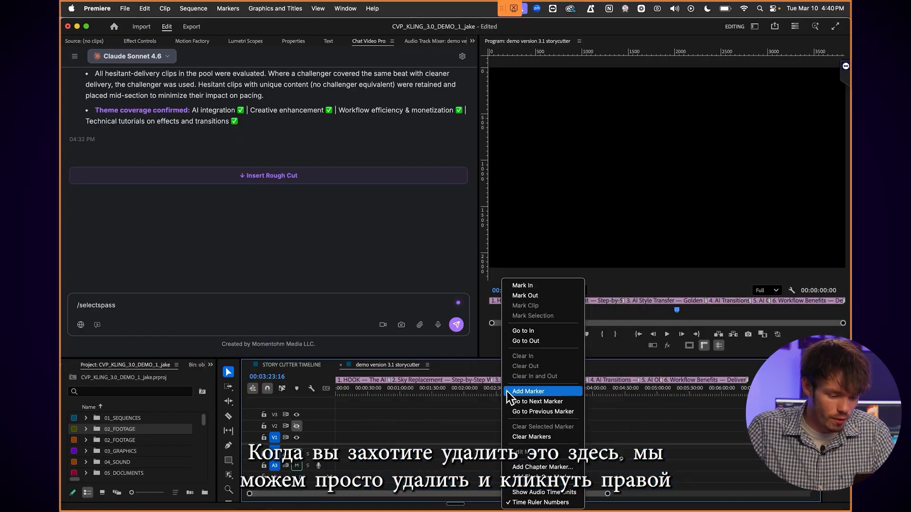
{"action": "left_click", "coordinate": [554, 436]}
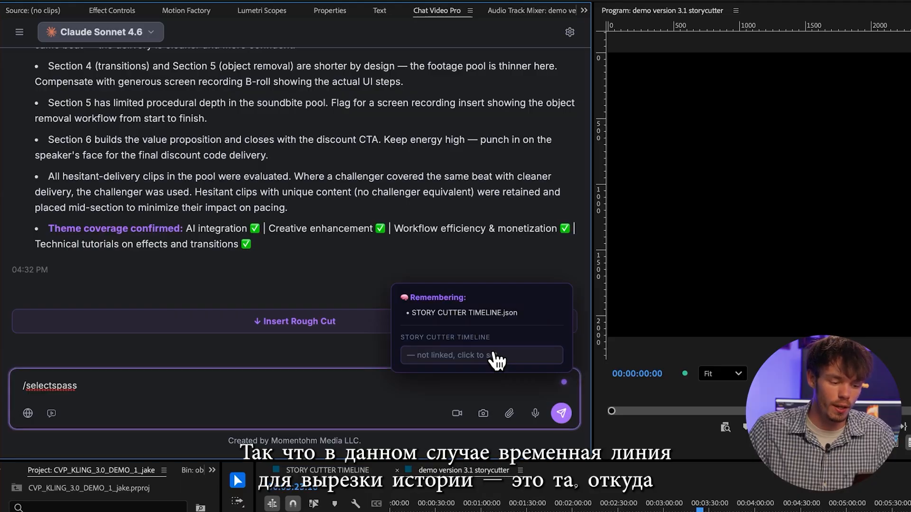
Step: Link the remembered STORY CUTTER TIMELINE.json transcript to the STORY CUTTER TIMELINE sequence
{"action": "left_click", "coordinate": [494, 355]}
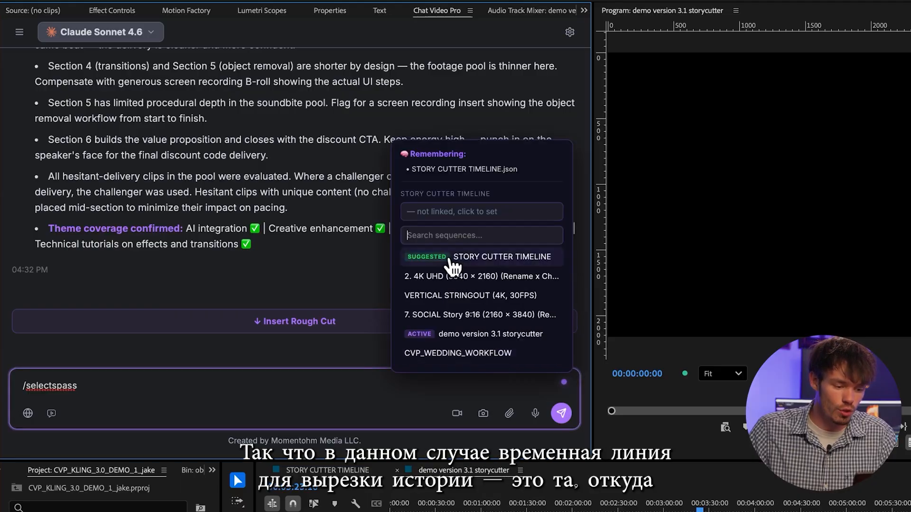
{"action": "left_click", "coordinate": [533, 258]}
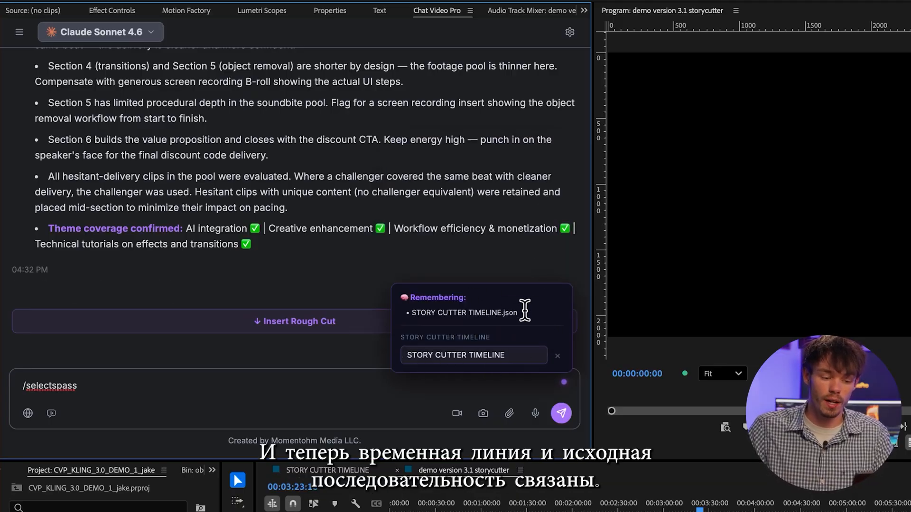
Step: Switch the chat model to Gemini 3.1 Pro and send the /selectspass command
{"action": "left_click_drag", "start_coordinate": [522, 313], "coordinate": [434, 306]}
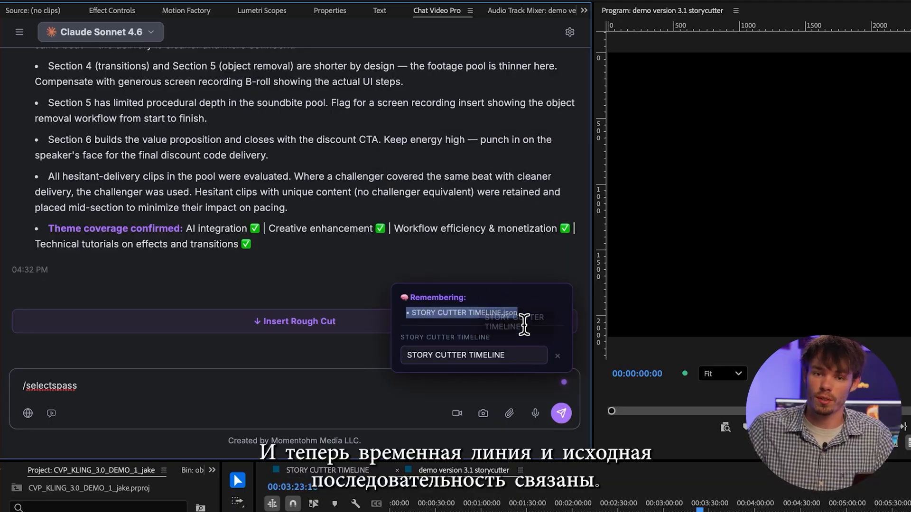
{"action": "left_click", "coordinate": [538, 315]}
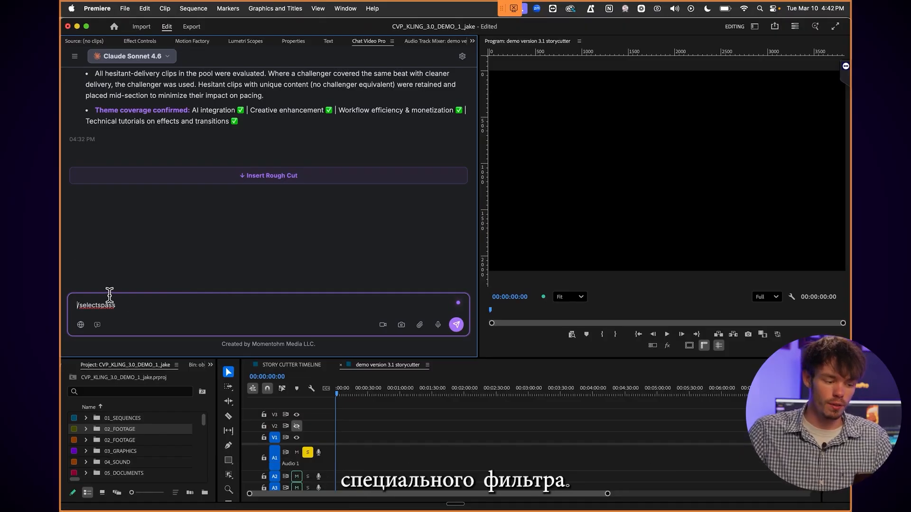
{"action": "left_click", "coordinate": [142, 56]}
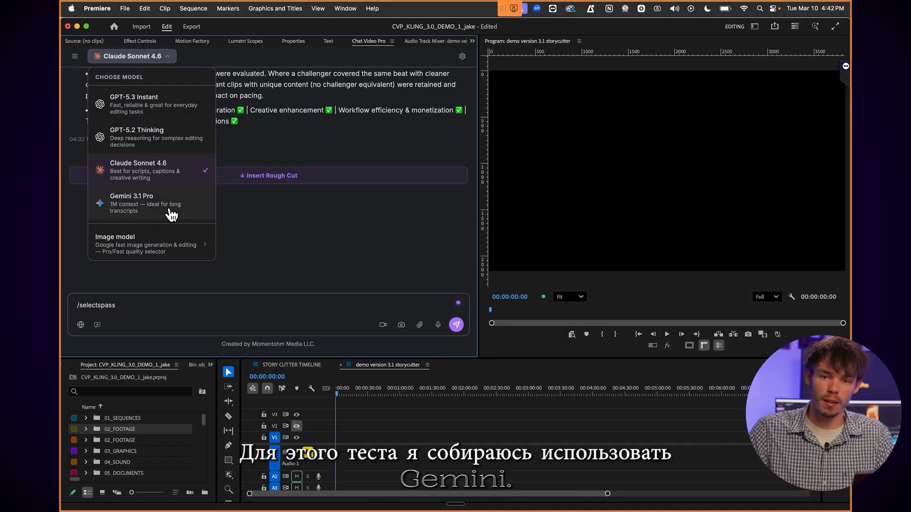
{"action": "left_click", "coordinate": [142, 209]}
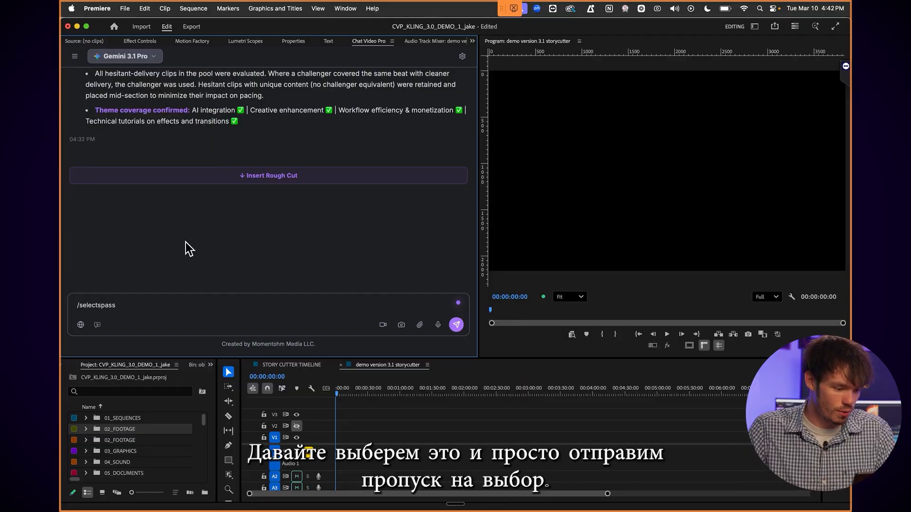
{"action": "left_click", "coordinate": [456, 326]}
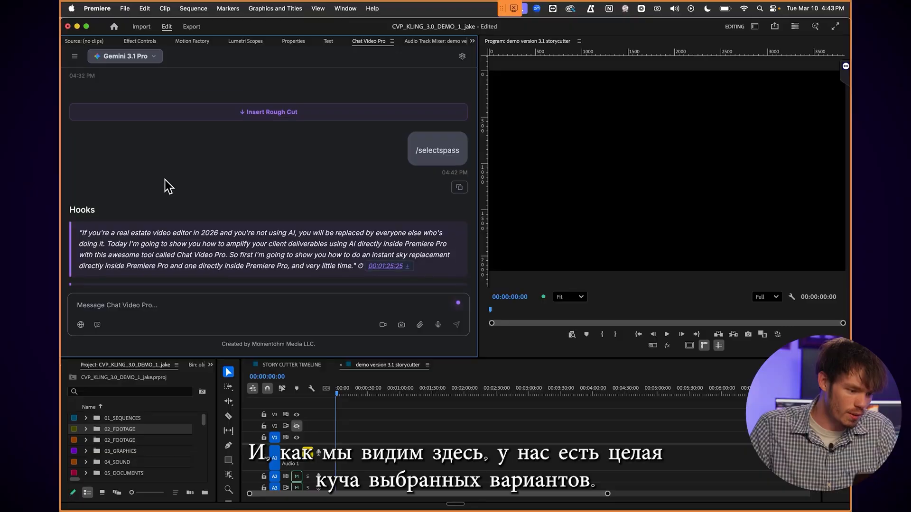
Step: Review the grouped selects in the reply and insert them all as a rough cut into the demo version 3.1 storycutter sequence
{"action": "scroll", "coordinate": [161, 190], "scroll_direction": "up", "scroll_amount": 2}
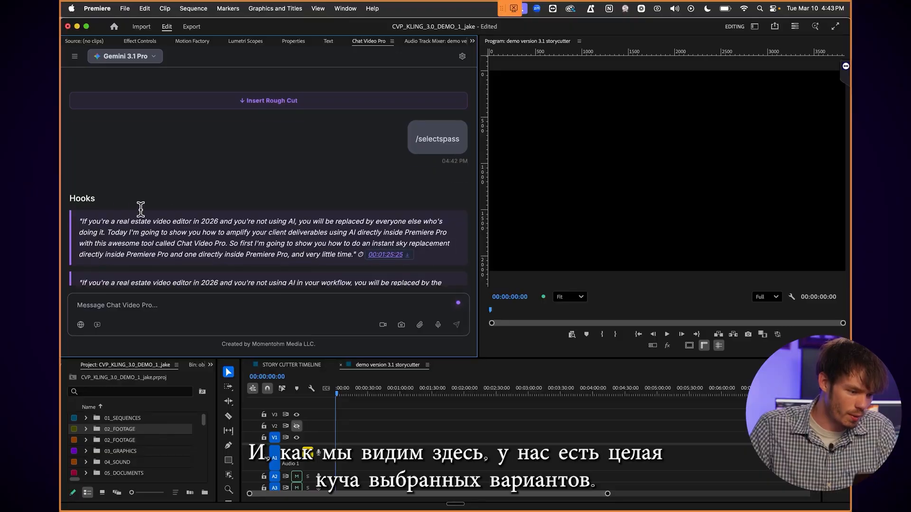
{"action": "scroll", "coordinate": [141, 208], "scroll_direction": "down", "scroll_amount": 3}
{"action": "scroll", "coordinate": [194, 159], "scroll_direction": "down", "scroll_amount": 5}
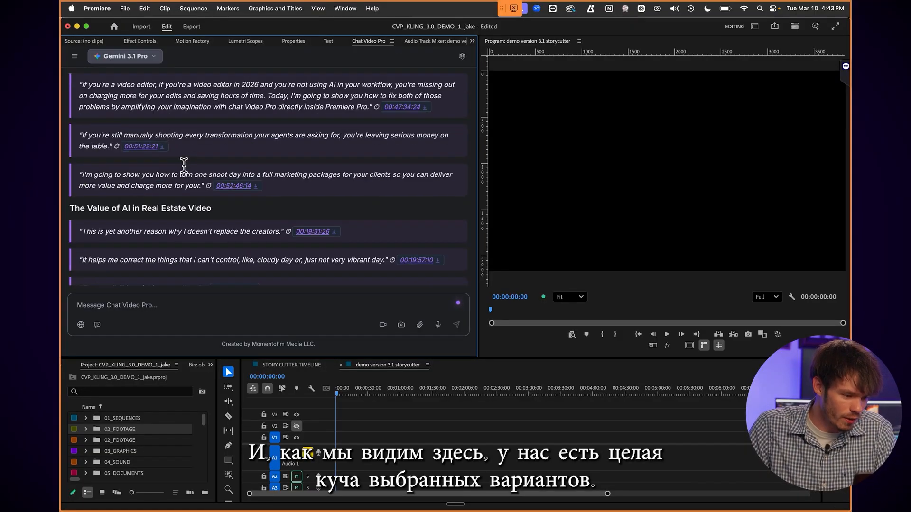
{"action": "scroll", "coordinate": [211, 211], "scroll_direction": "down", "scroll_amount": 5}
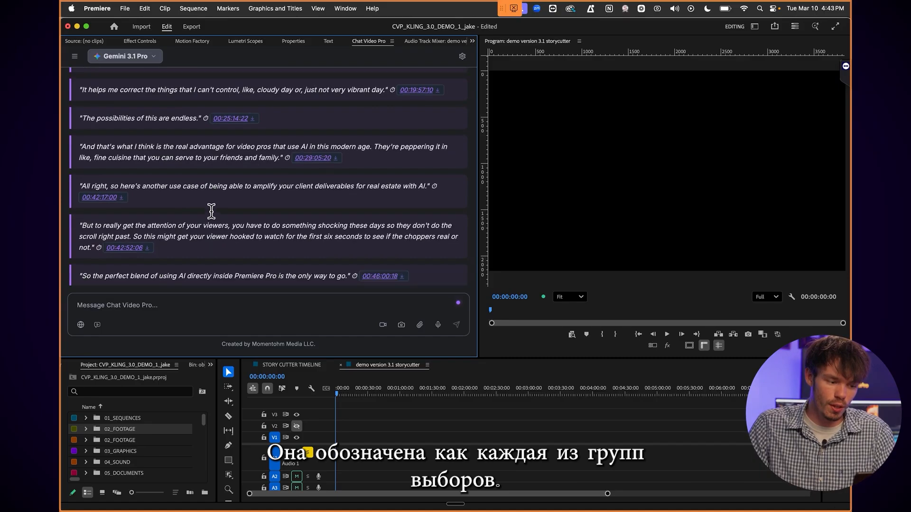
{"action": "scroll", "coordinate": [211, 211], "scroll_direction": "down", "scroll_amount": 12}
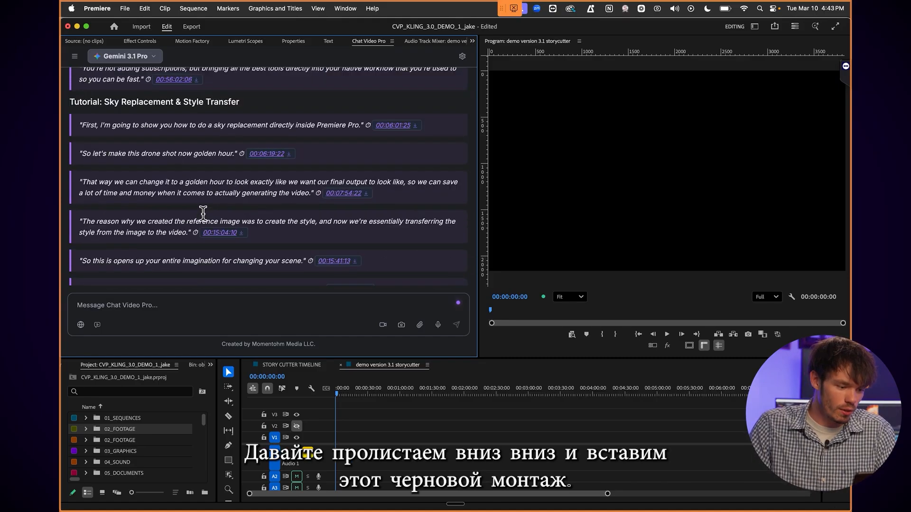
{"action": "scroll", "coordinate": [204, 214], "scroll_direction": "down", "scroll_amount": 15}
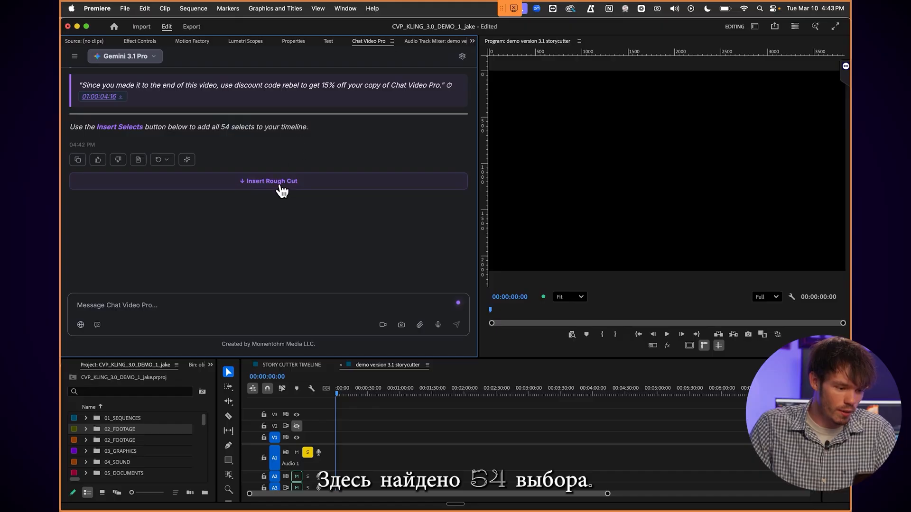
{"action": "left_click", "coordinate": [280, 186]}
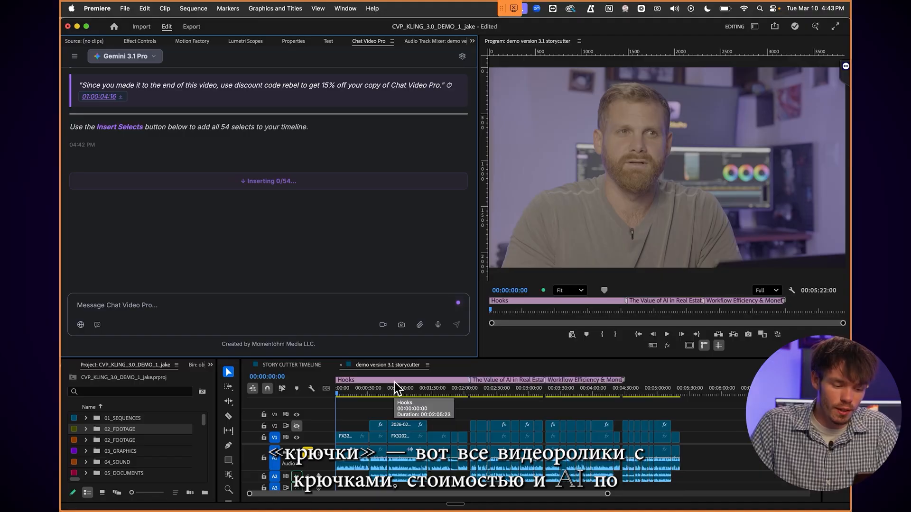
Step: Look over the inserted marker groups and play back part of The Value of AI in Real Estate Video section
{"action": "mouse_move", "coordinate": [444, 405]}
{"action": "left_mouse_down"}
{"action": "mouse_move", "coordinate": [391, 449]}
{"action": "mouse_move", "coordinate": [401, 429]}
{"action": "left_mouse_up"}
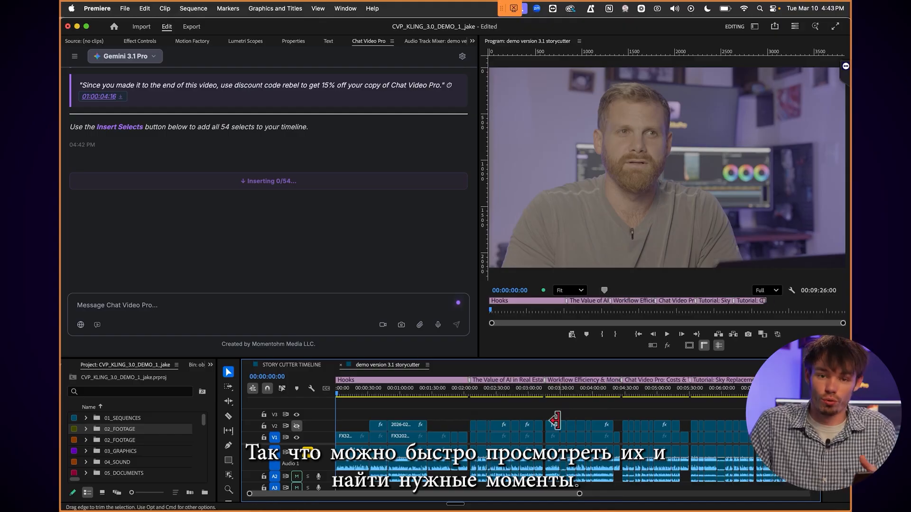
{"action": "key", "text": "minus"}
{"action": "key", "text": "space"}
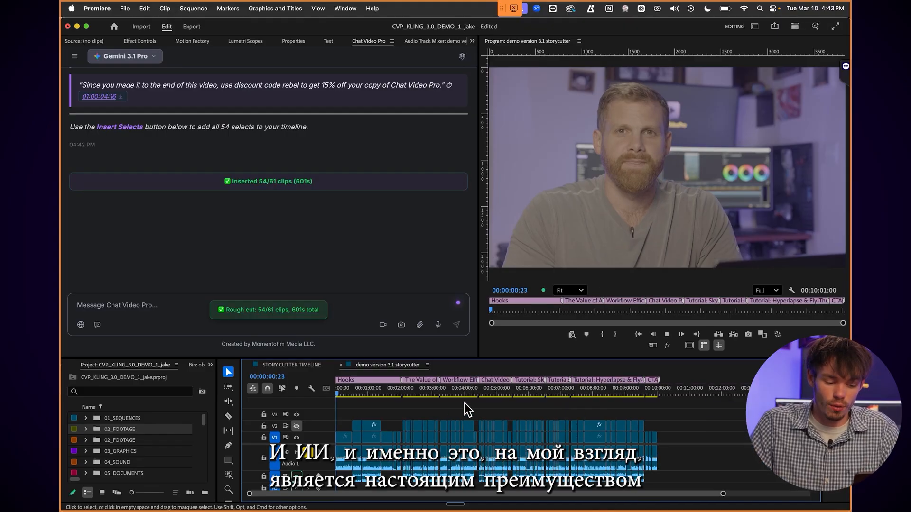
{"action": "key", "text": "space"}
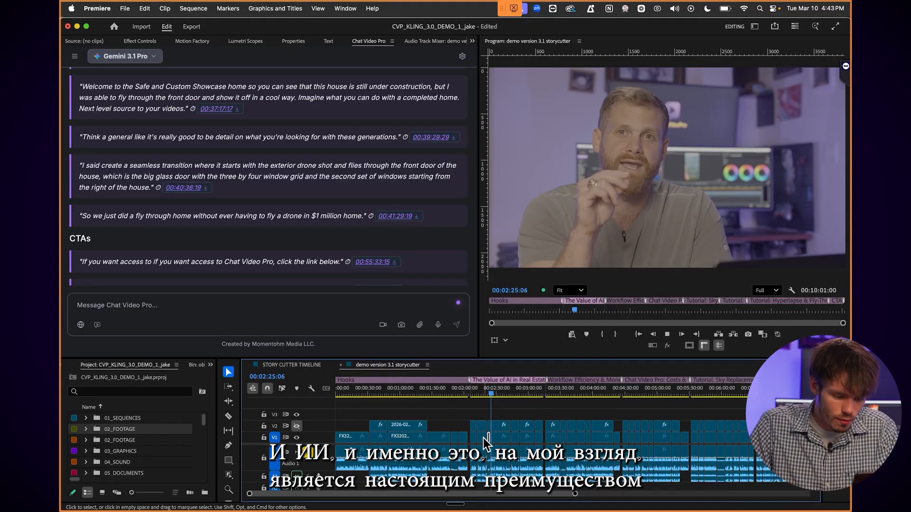
{"action": "key", "text": "equal"}
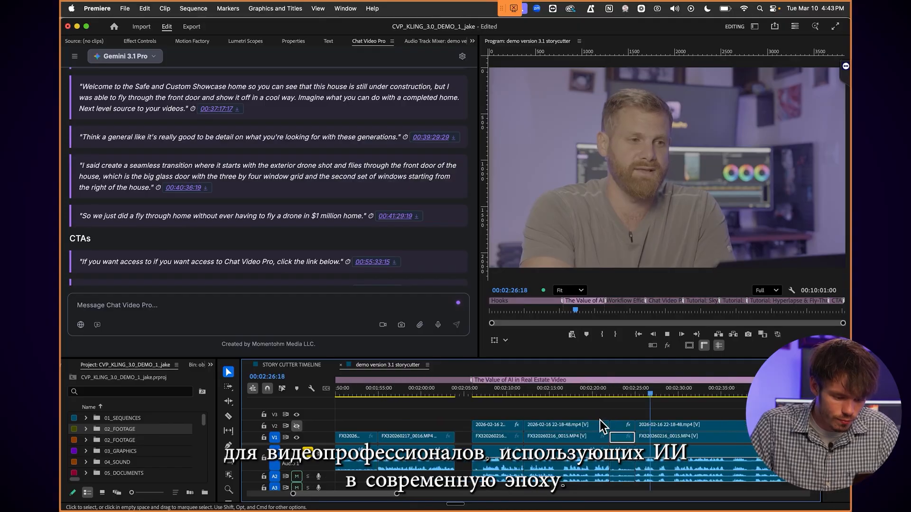
{"action": "key", "text": "minus"}
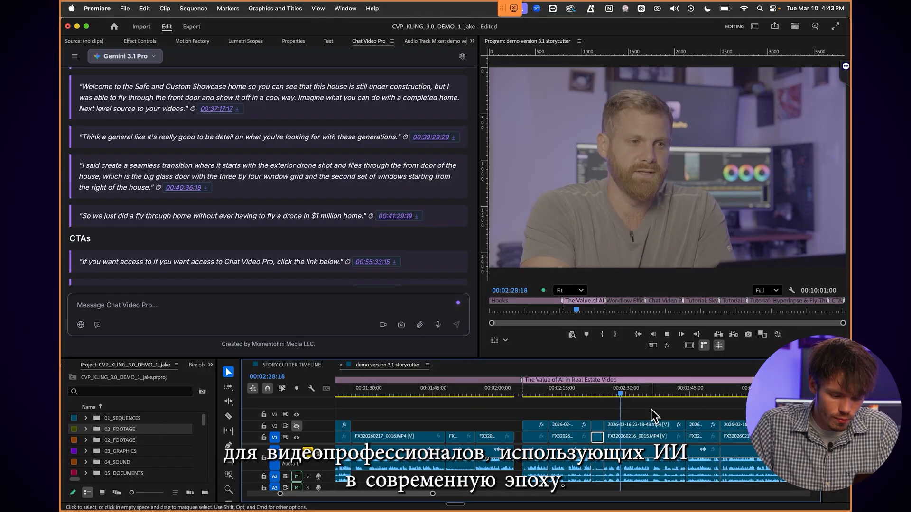
{"action": "key", "text": "minus"}
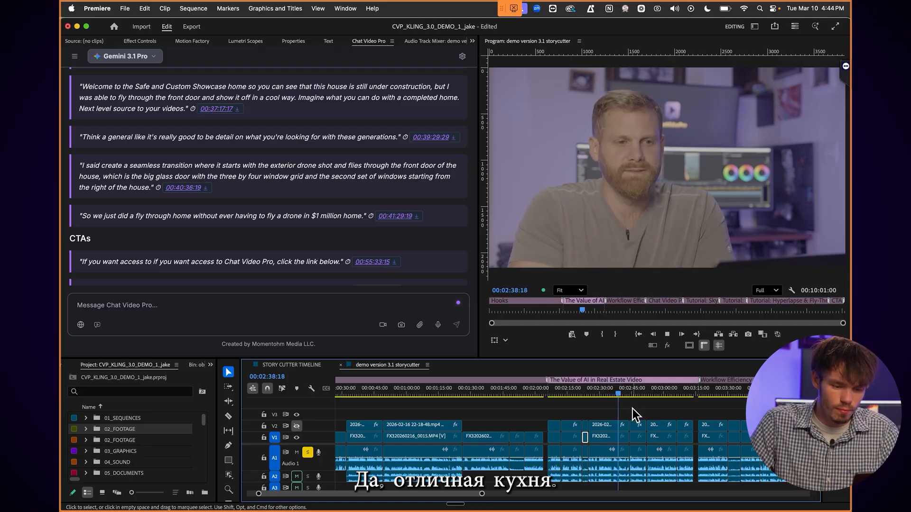
{"action": "key", "text": "space"}
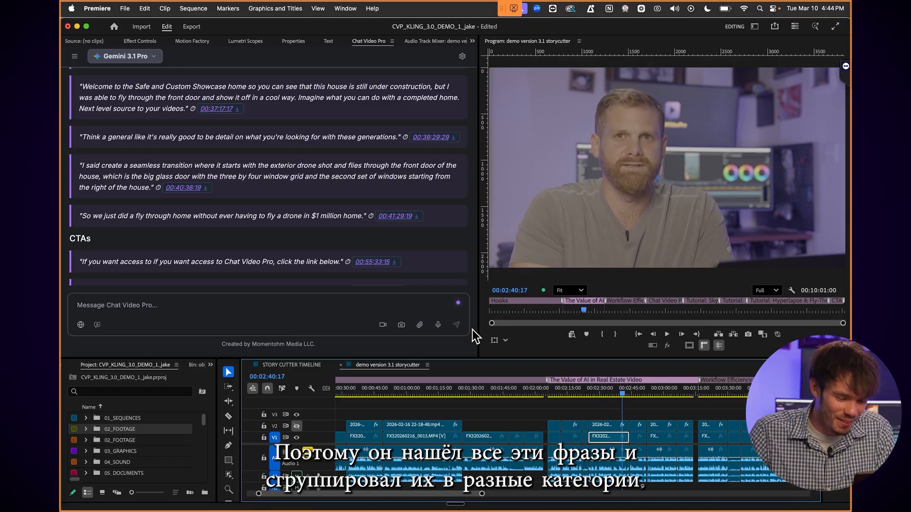
Step: Locate the CTAs group at the end of the sequence and play its first soundbite
{"action": "key", "text": "minus"}
{"action": "key", "text": "minus"}
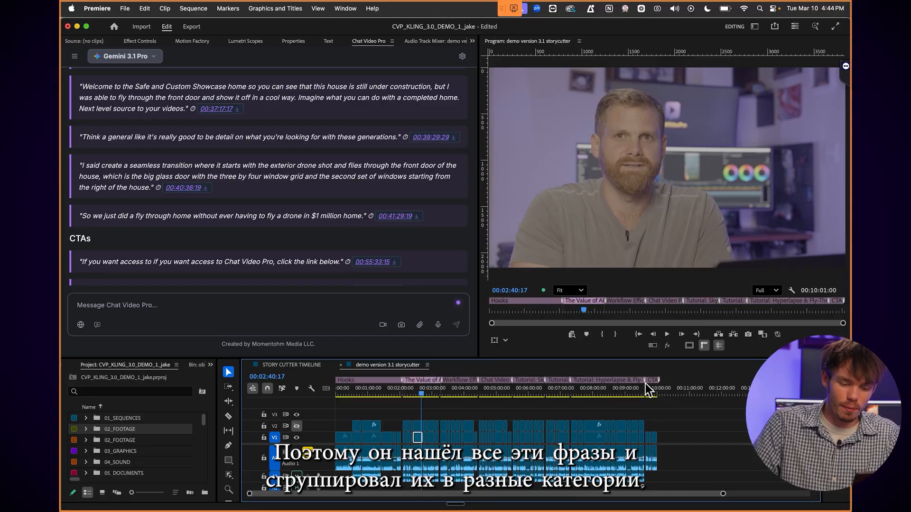
{"action": "left_click", "coordinate": [648, 388]}
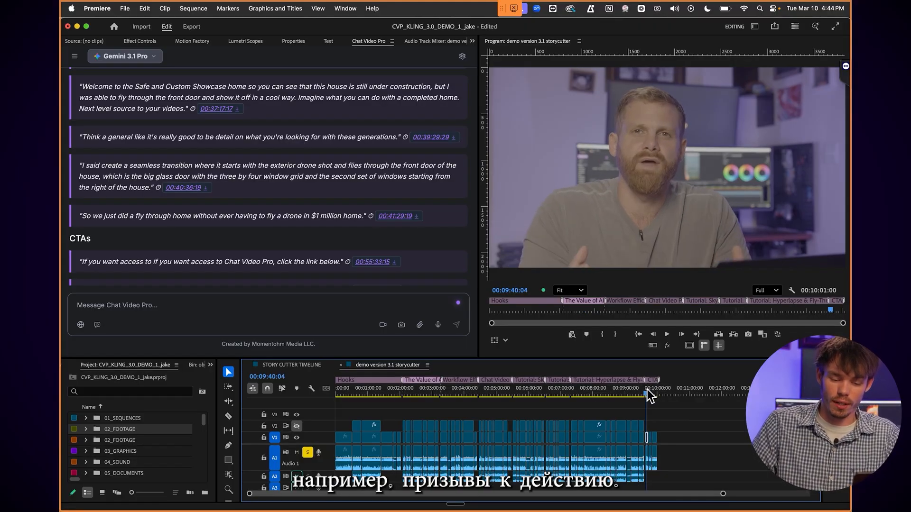
{"action": "key", "text": "equal"}
{"action": "key", "text": "equal"}
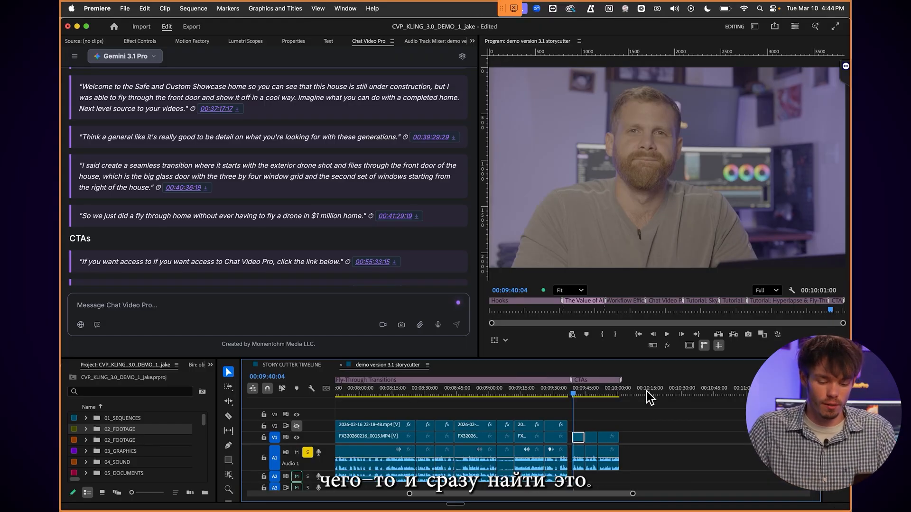
{"action": "key", "text": "equal"}
{"action": "key", "text": "equal"}
{"action": "key", "text": "space"}
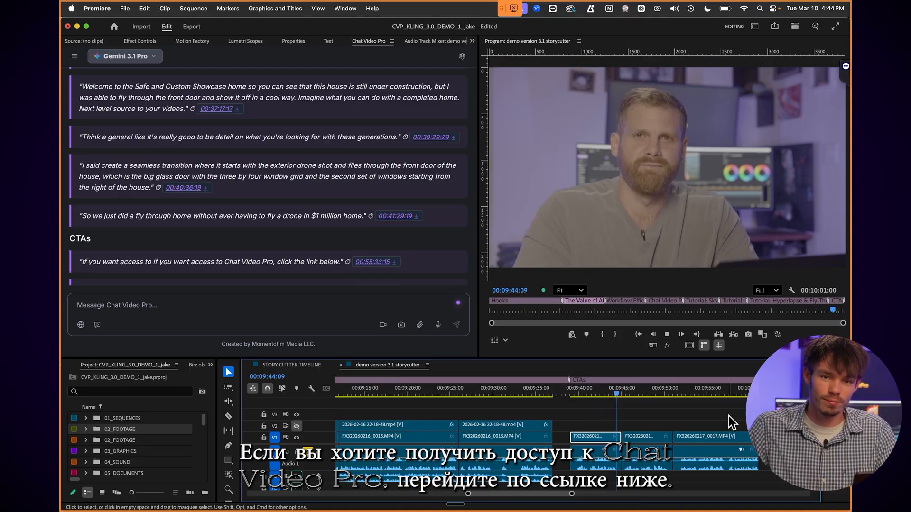
{"action": "key", "text": "space"}
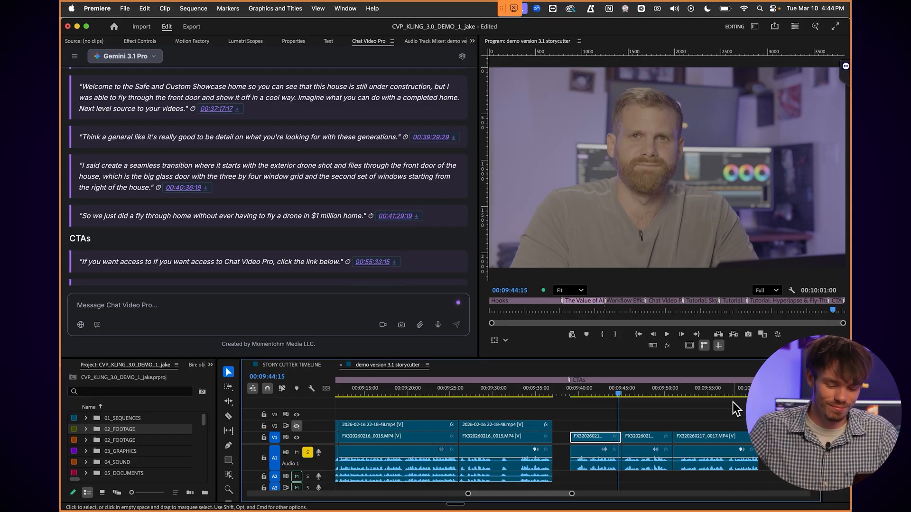
Step: Insert only the CTA select "If you want access to the tool..." into the empty timeline at about 00:12:25, past the rough cut
{"action": "key", "text": "minus"}
{"action": "key", "text": "minus"}
{"action": "key", "text": "minus"}
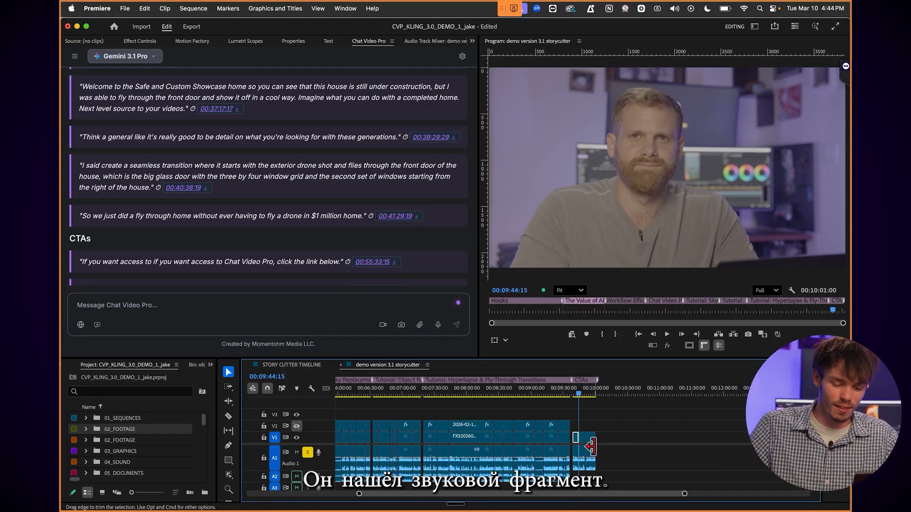
{"action": "key", "text": "minus"}
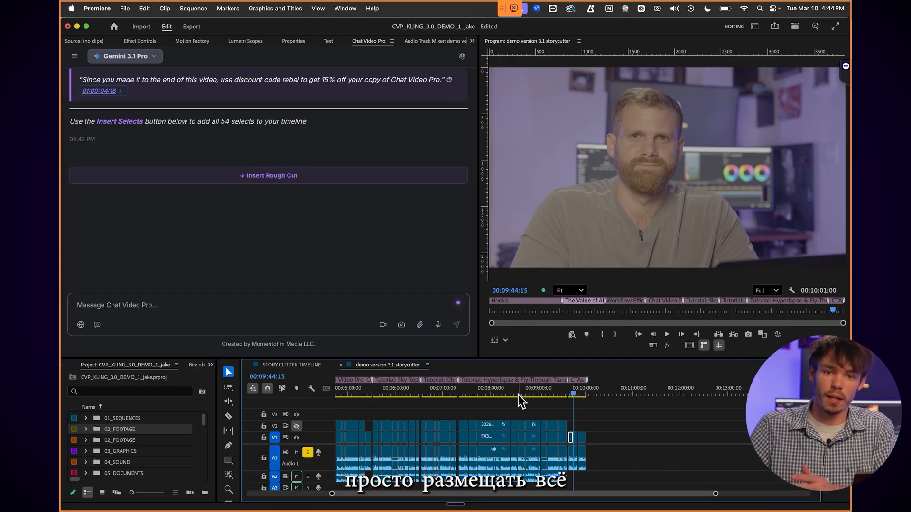
{"action": "left_click_drag", "start_coordinate": [573, 394], "coordinate": [700, 395]}
{"action": "scroll", "coordinate": [356, 195], "scroll_direction": "up", "scroll_amount": 10}
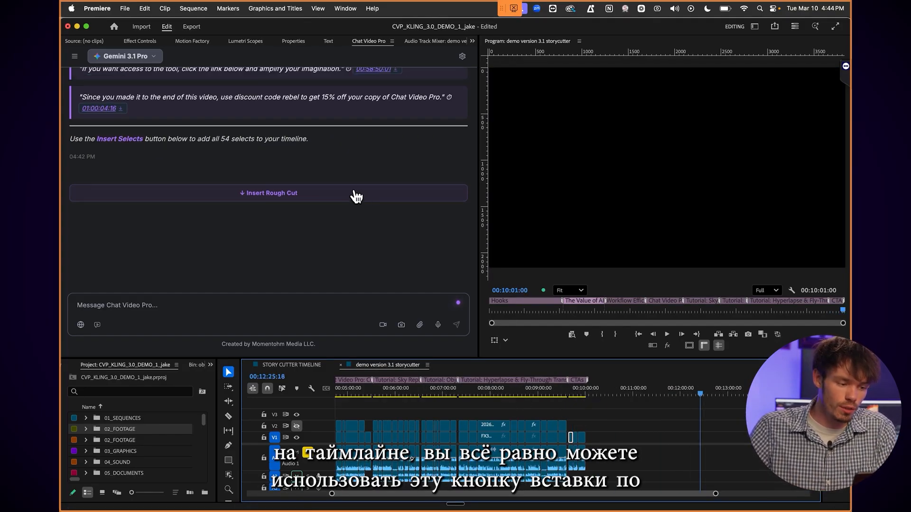
{"action": "scroll", "coordinate": [287, 193], "scroll_direction": "up", "scroll_amount": 10}
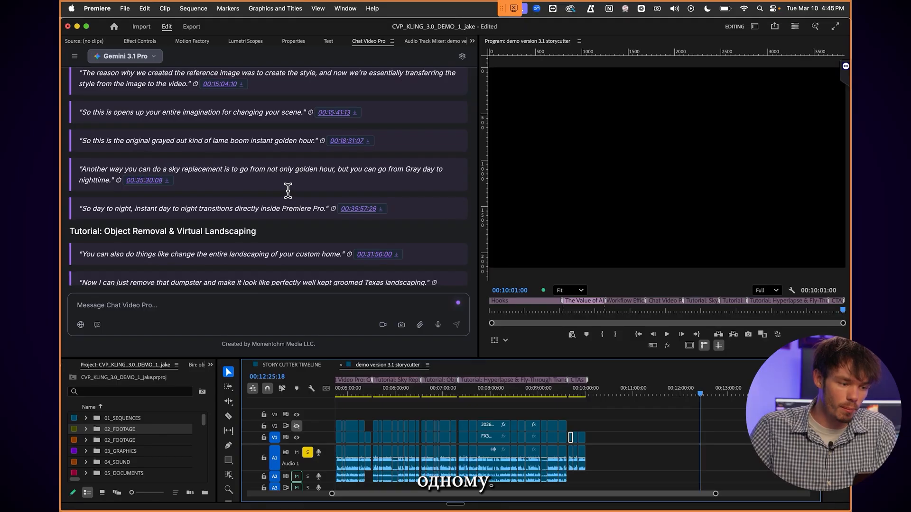
{"action": "scroll", "coordinate": [212, 208], "scroll_direction": "down", "scroll_amount": 10}
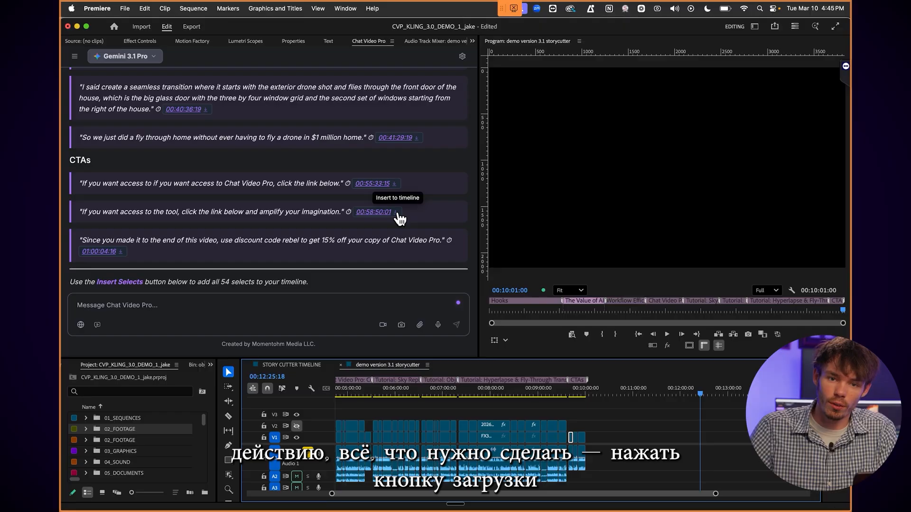
{"action": "left_click", "coordinate": [397, 213]}
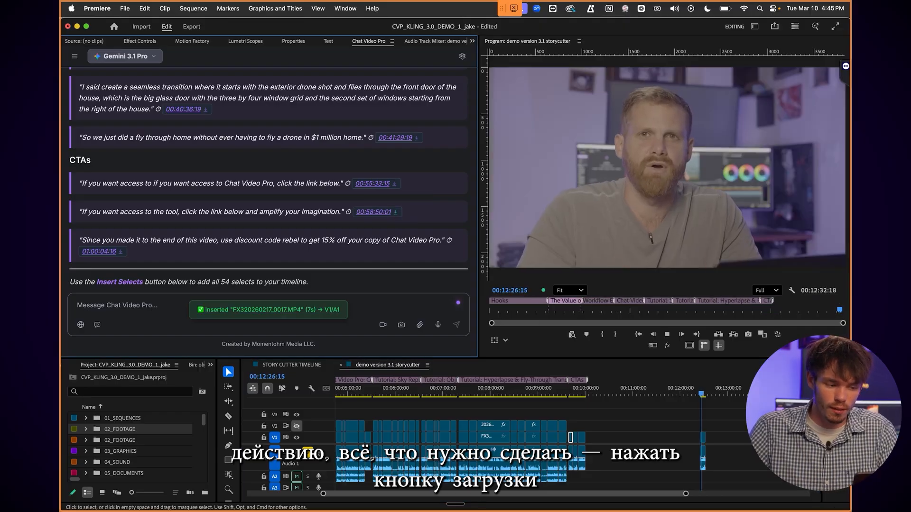
Step: Preview the individually inserted CTA clip and delete it from the sequence
{"action": "left_click", "coordinate": [778, 418]}
{"action": "key", "text": "space"}
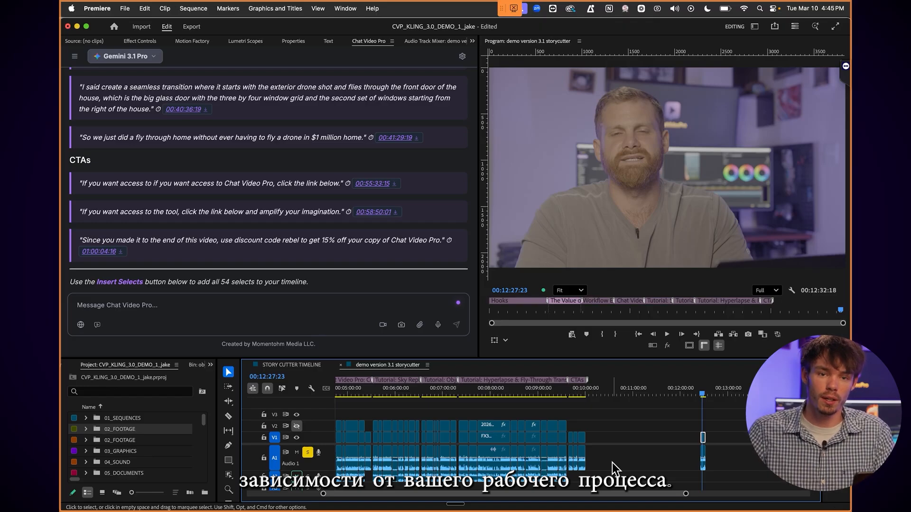
{"action": "key", "text": "Delete"}
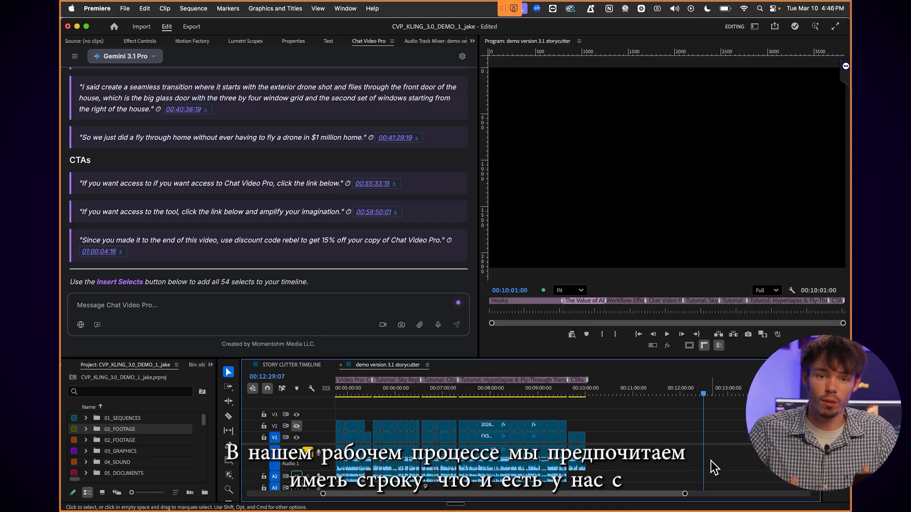
Step: View the entire STORY CUTTER TIMELINE source sequence and return to the demo version 3.1 storycutter sequence
{"action": "left_click", "coordinate": [294, 364]}
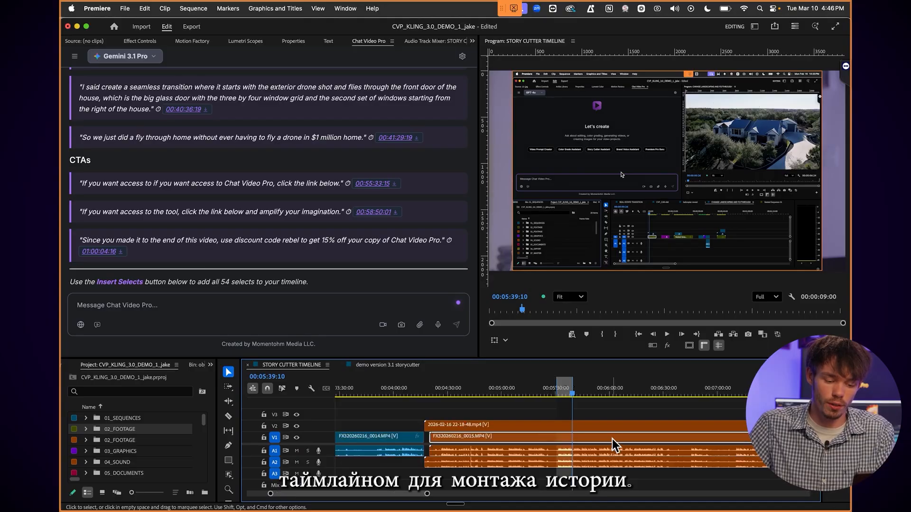
{"action": "key", "text": "backslash"}
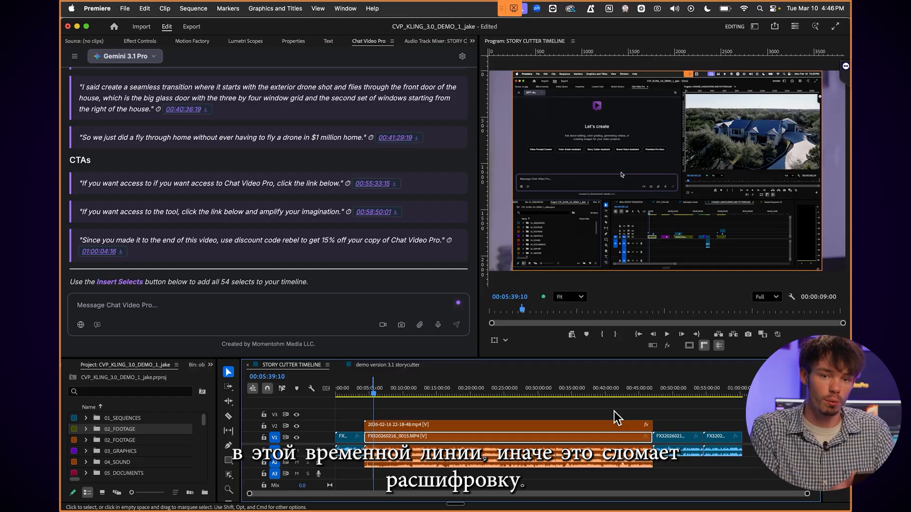
{"action": "left_click", "coordinate": [383, 364]}
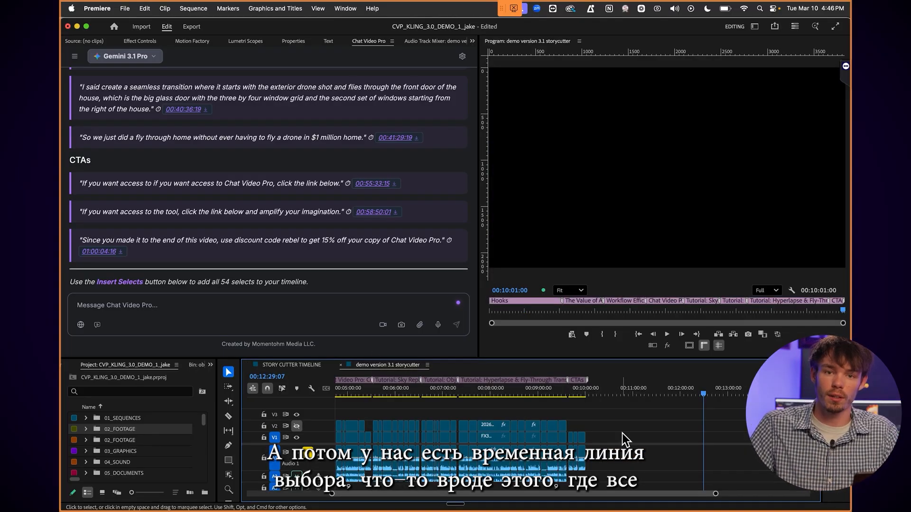